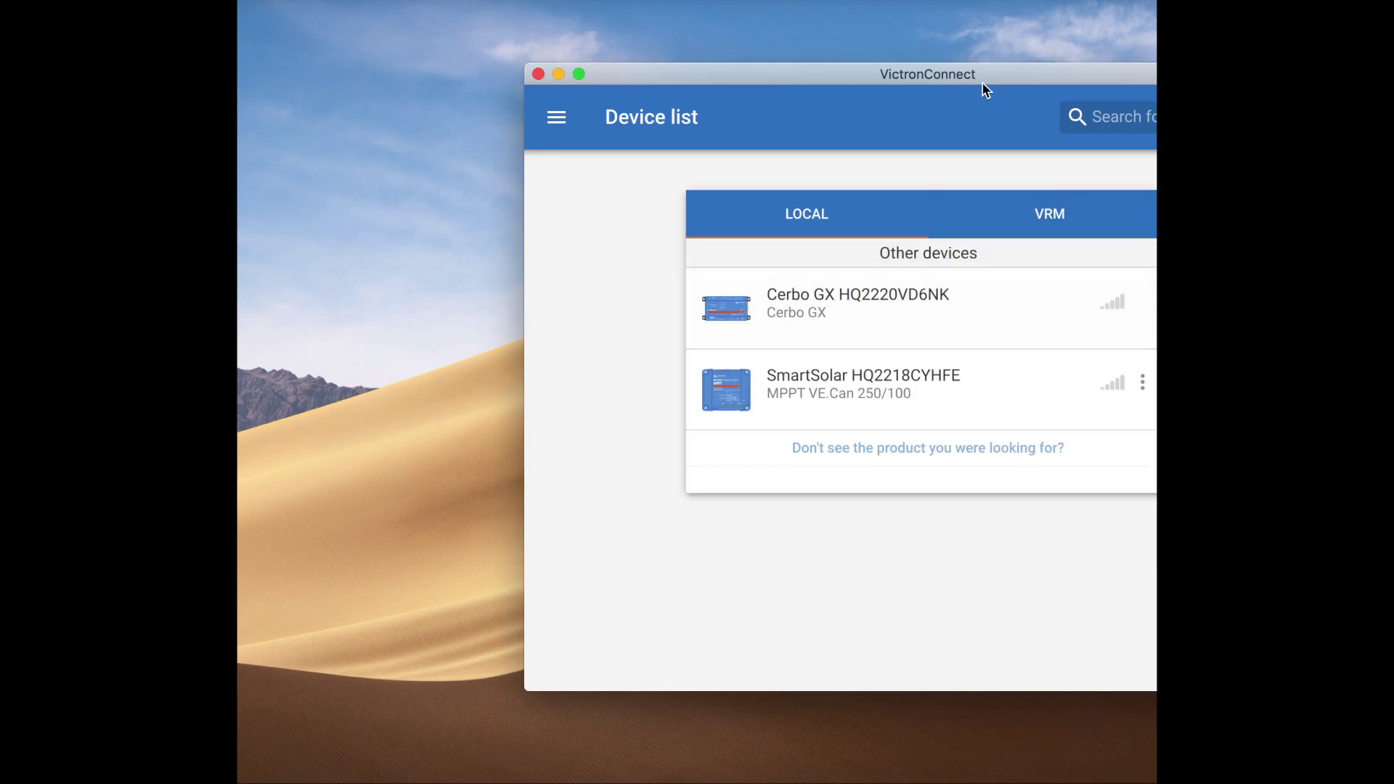
- Rescan the local device list, expand the MultiPlus-II's summary readings and connect to it
drag(983, 73, 764, 38)
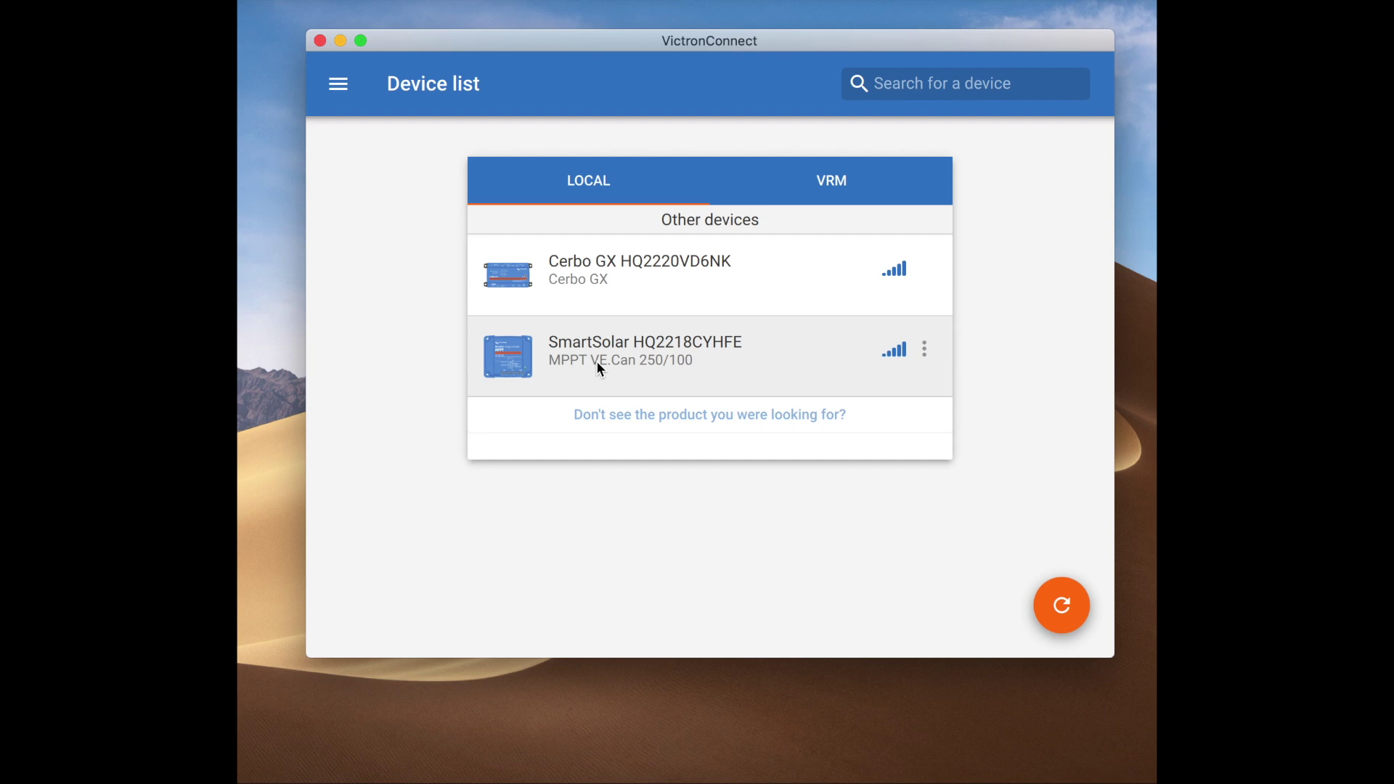
click(840, 195)
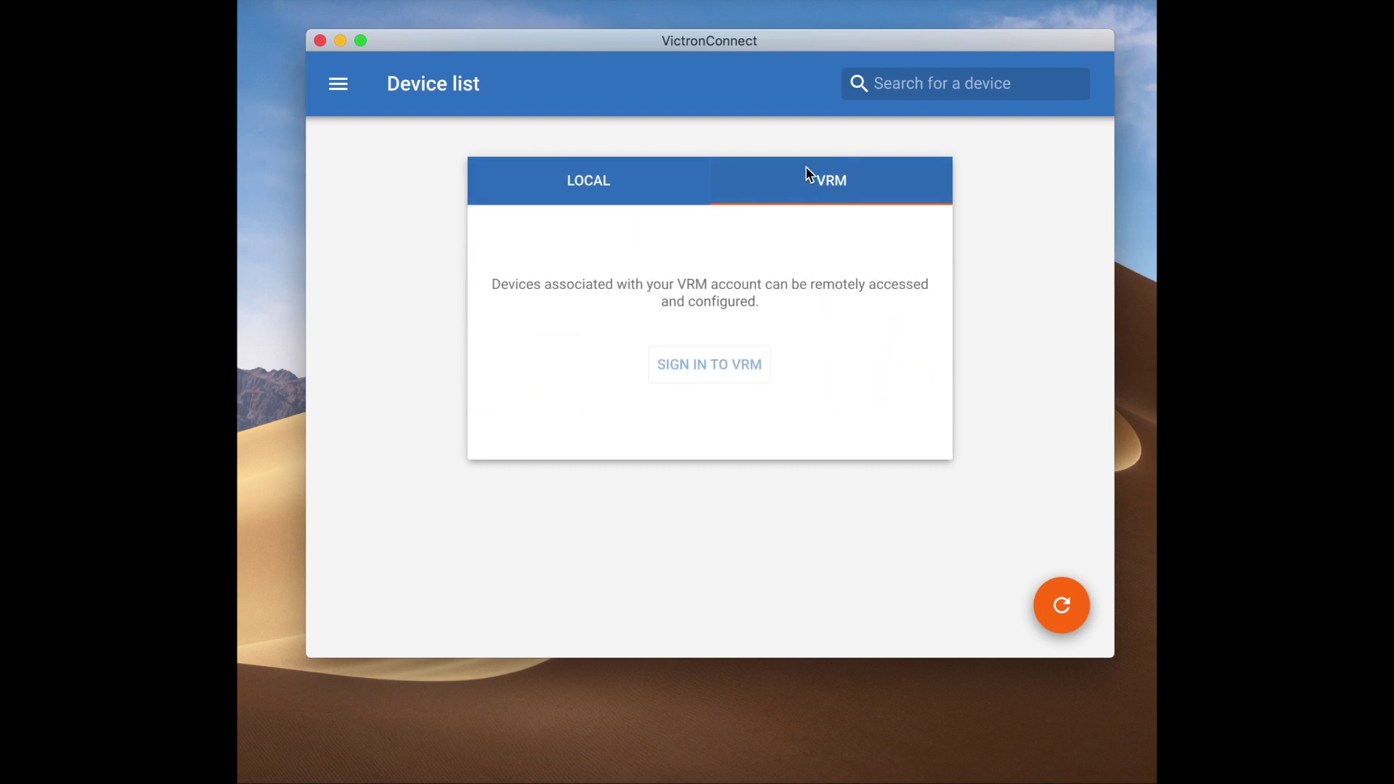
click(580, 195)
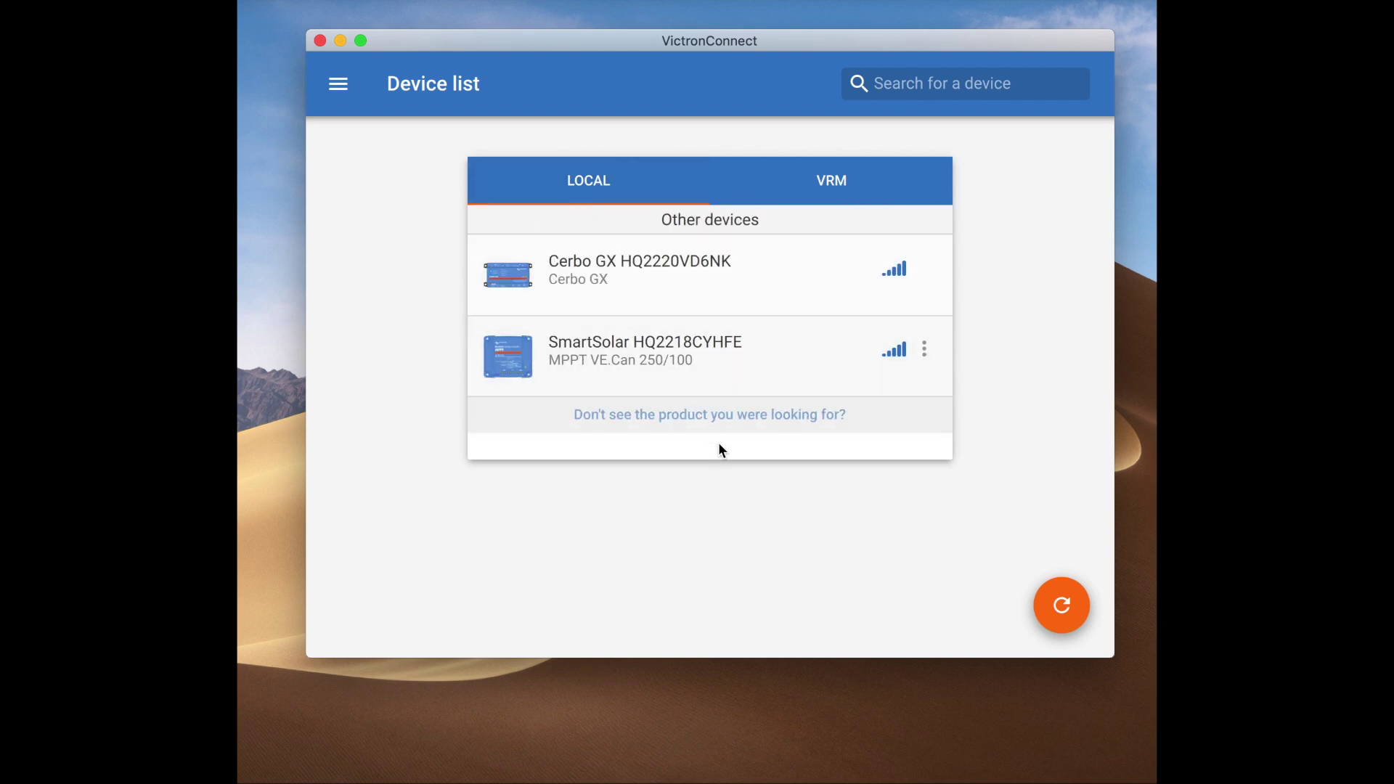
click(1084, 610)
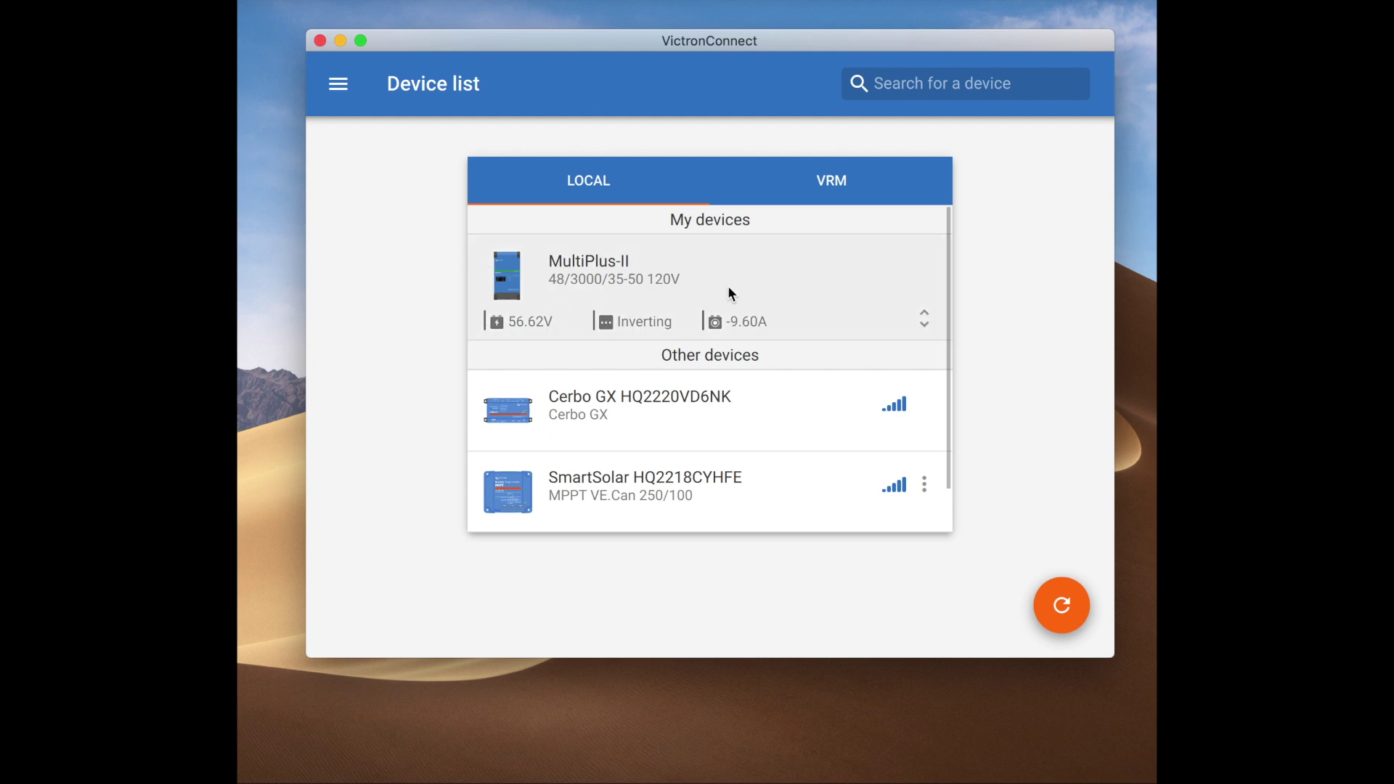
click(925, 320)
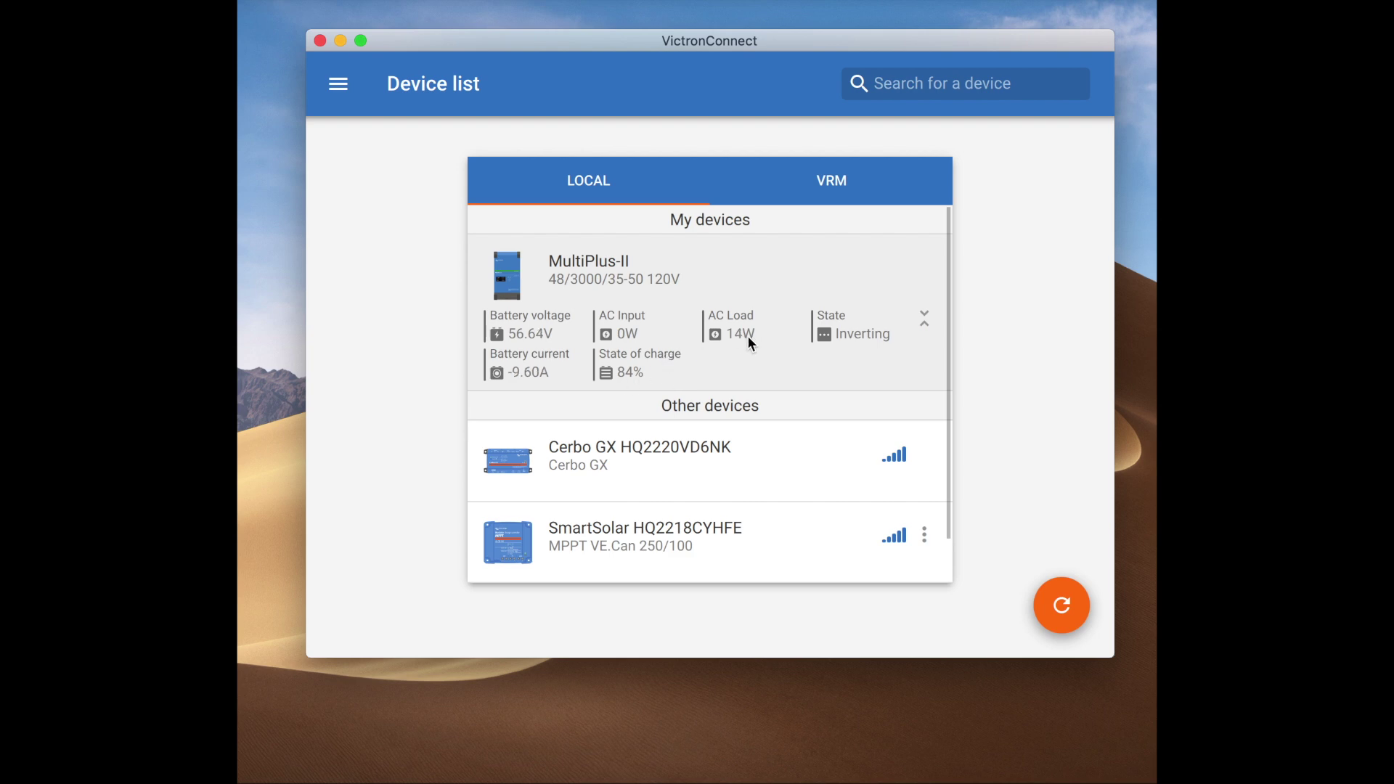
click(827, 338)
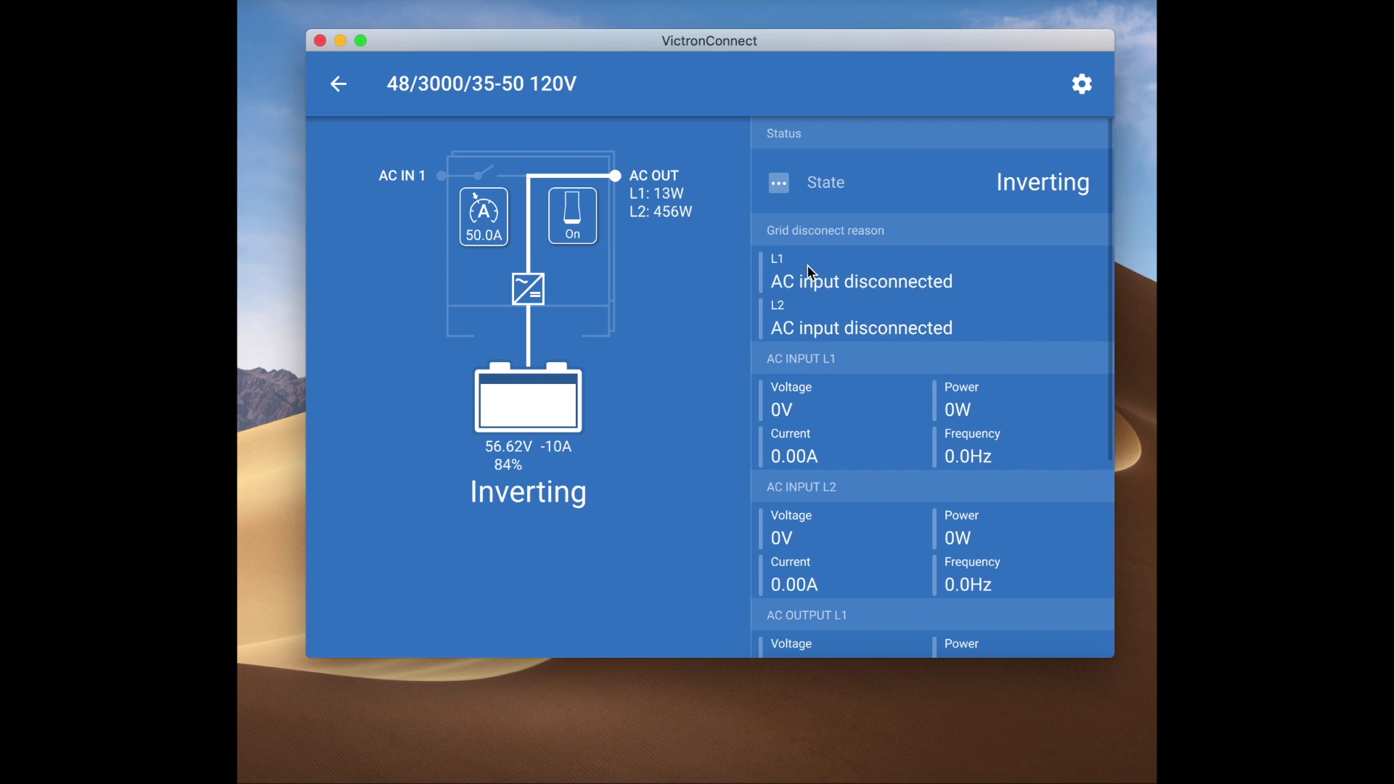
- Review the AC inputs, both AC output legs and battery readings, then open the Settings panel
scroll(807, 265, down, 1)
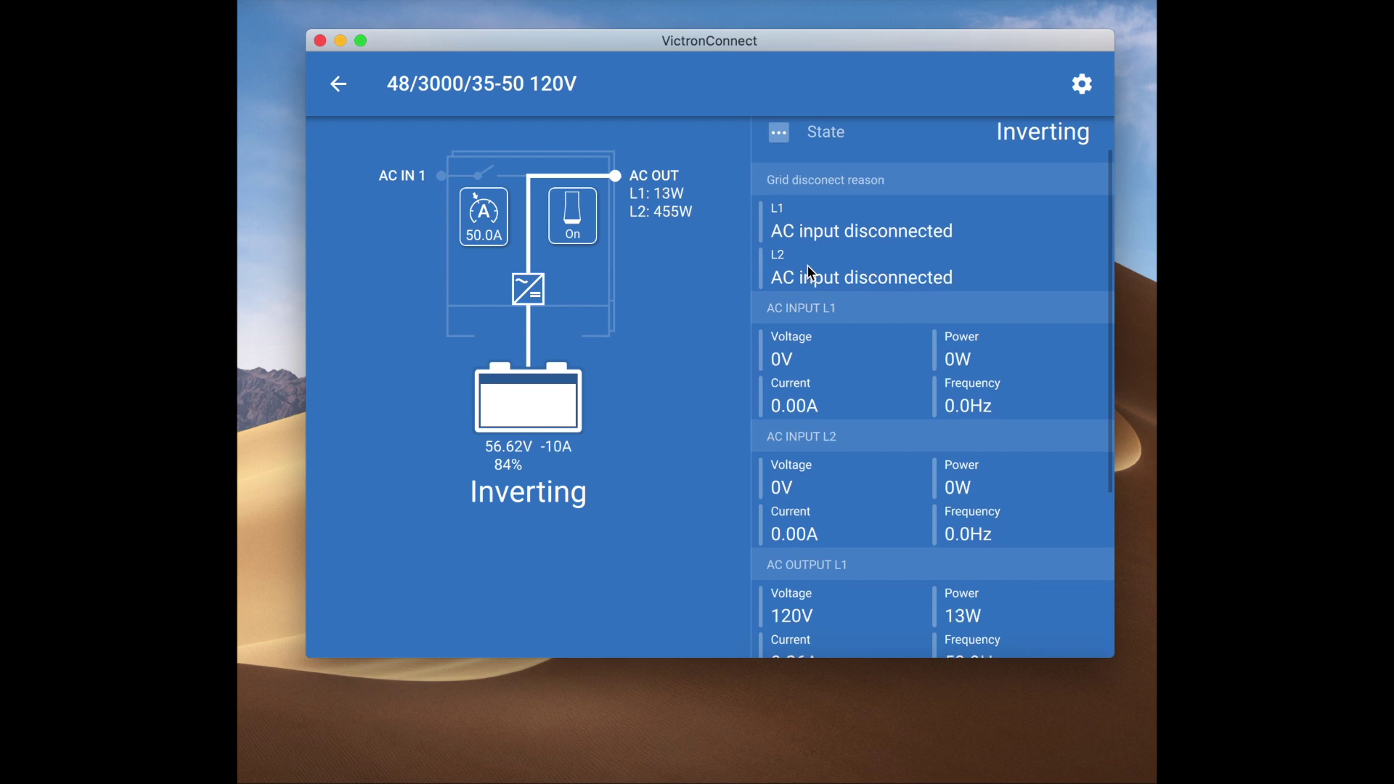
scroll(807, 266, down, 2)
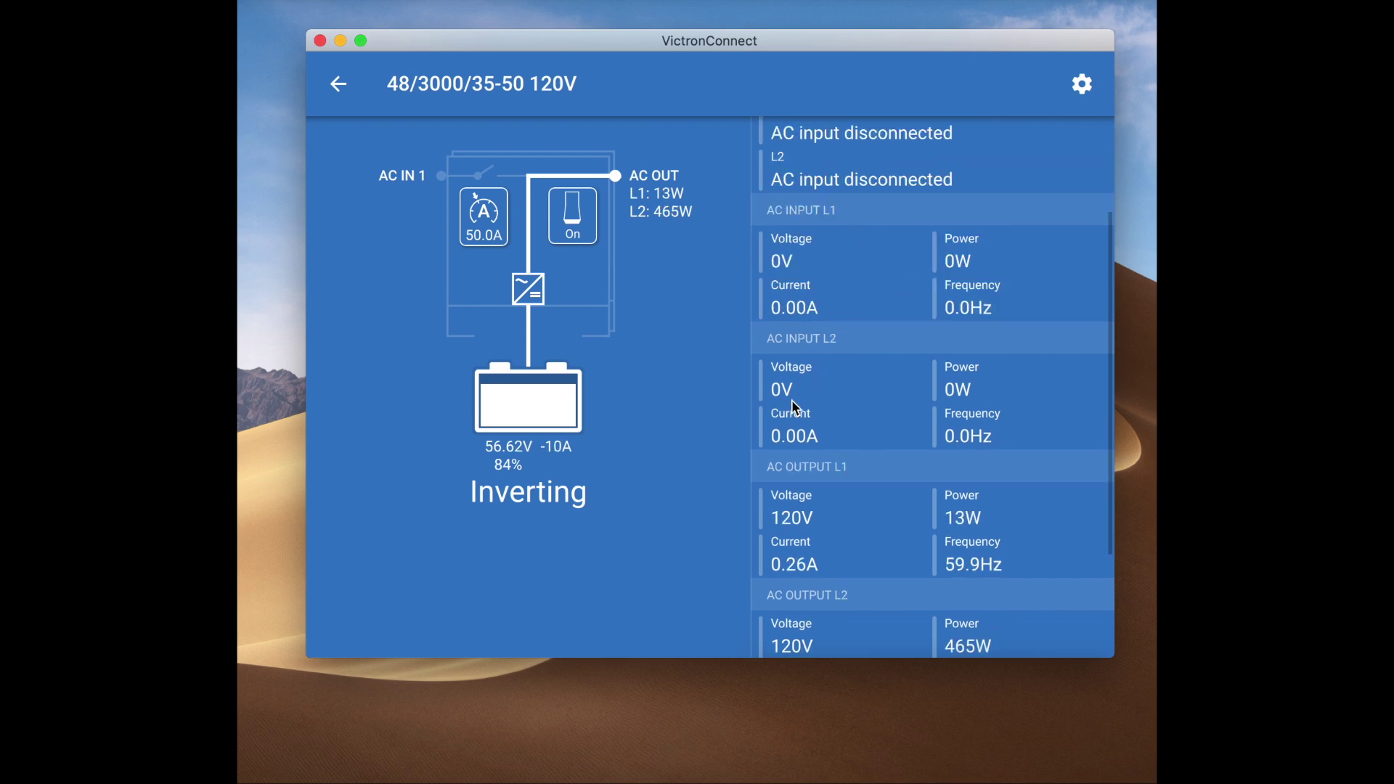
scroll(846, 417, down, 3)
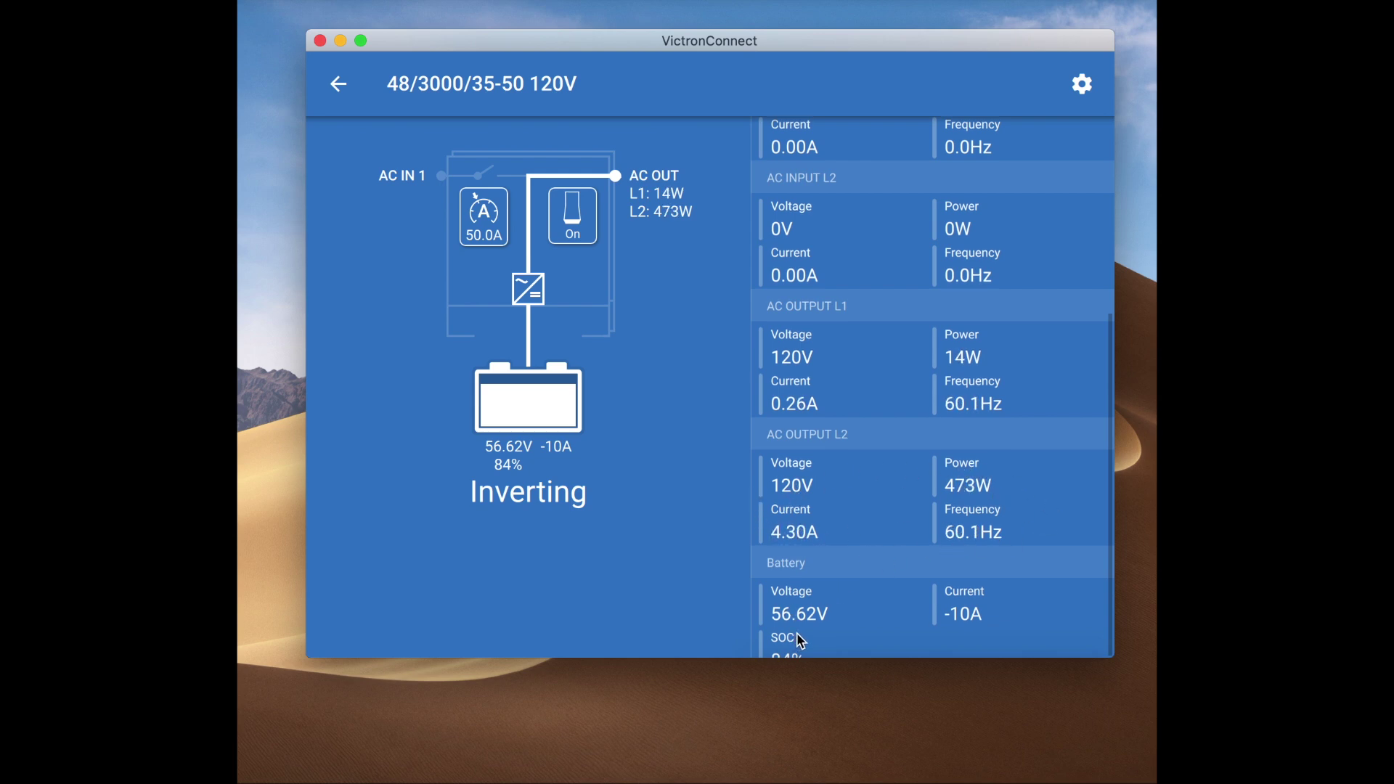
scroll(846, 613, down, 2)
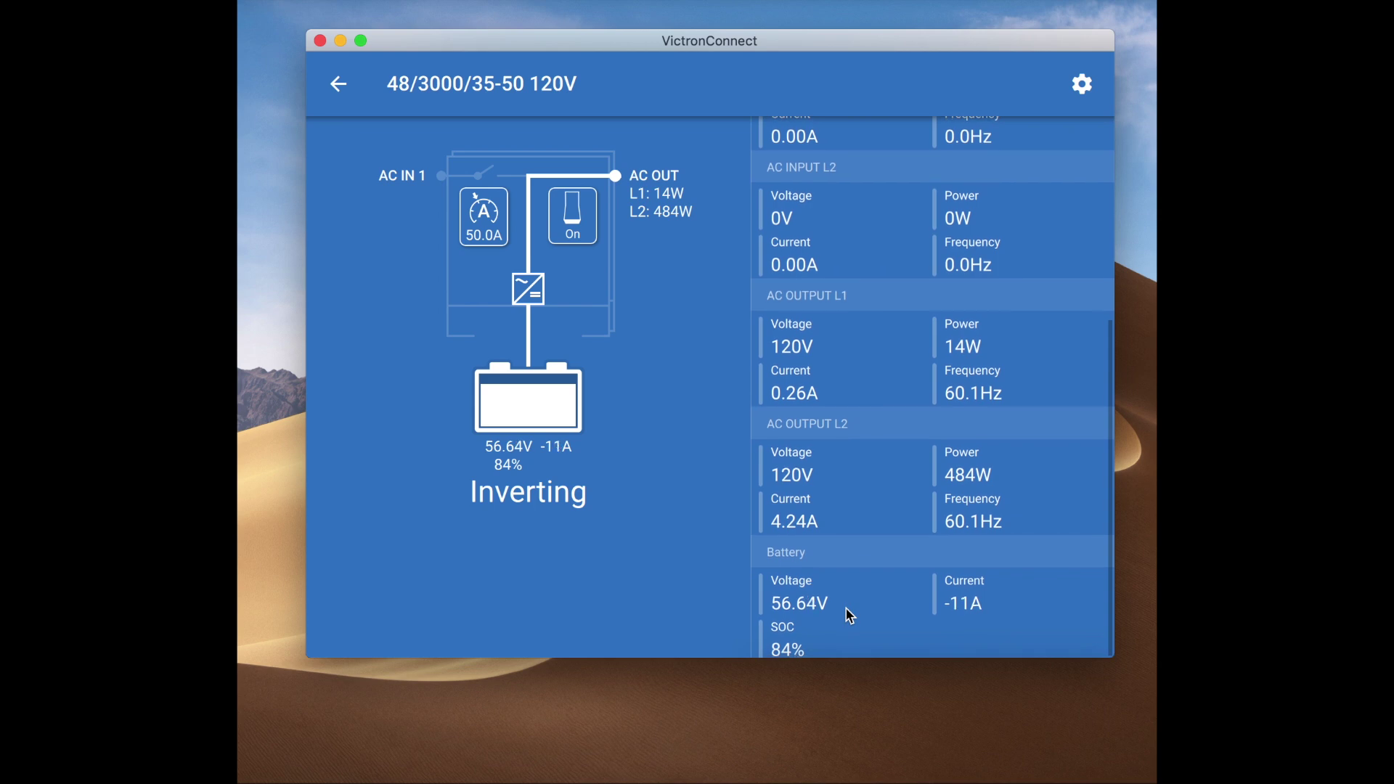
scroll(850, 615, up, 1)
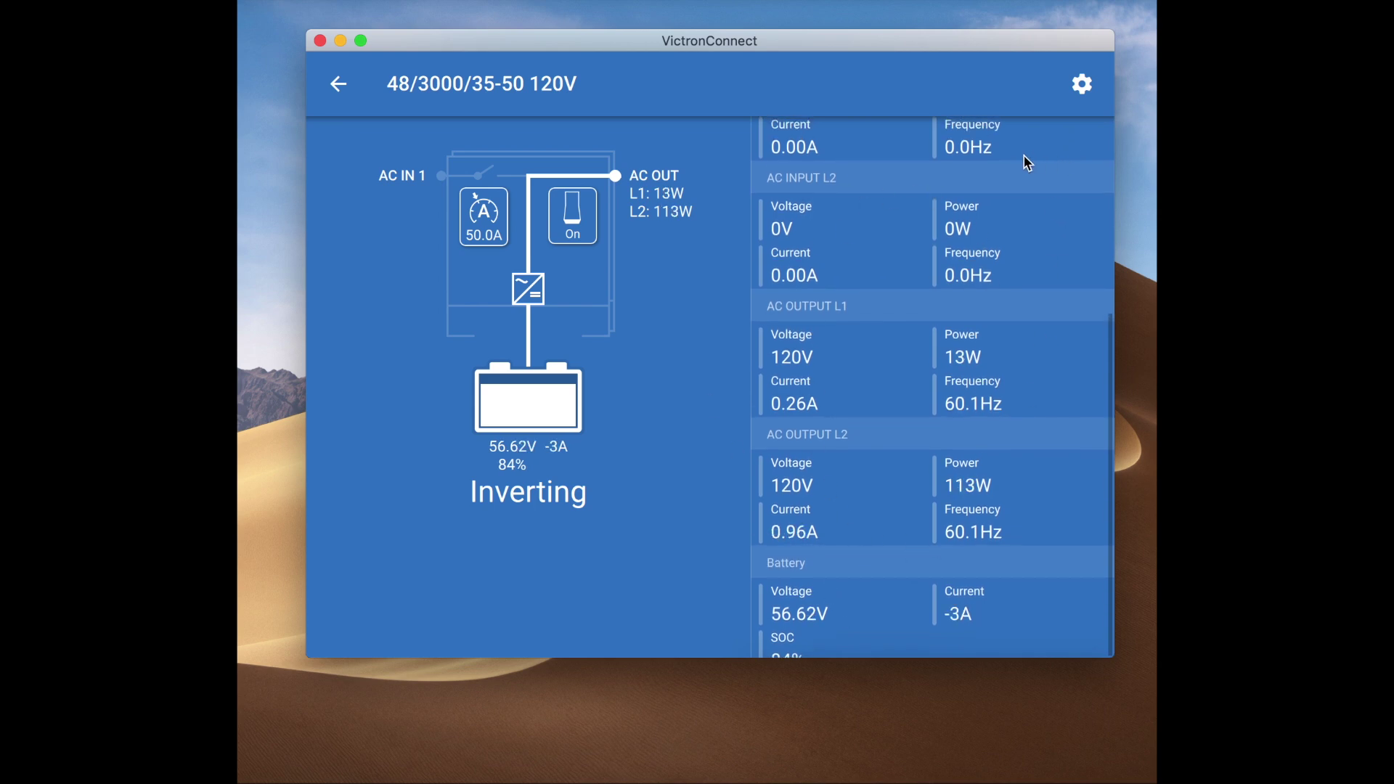
scroll(1023, 163, up, 5)
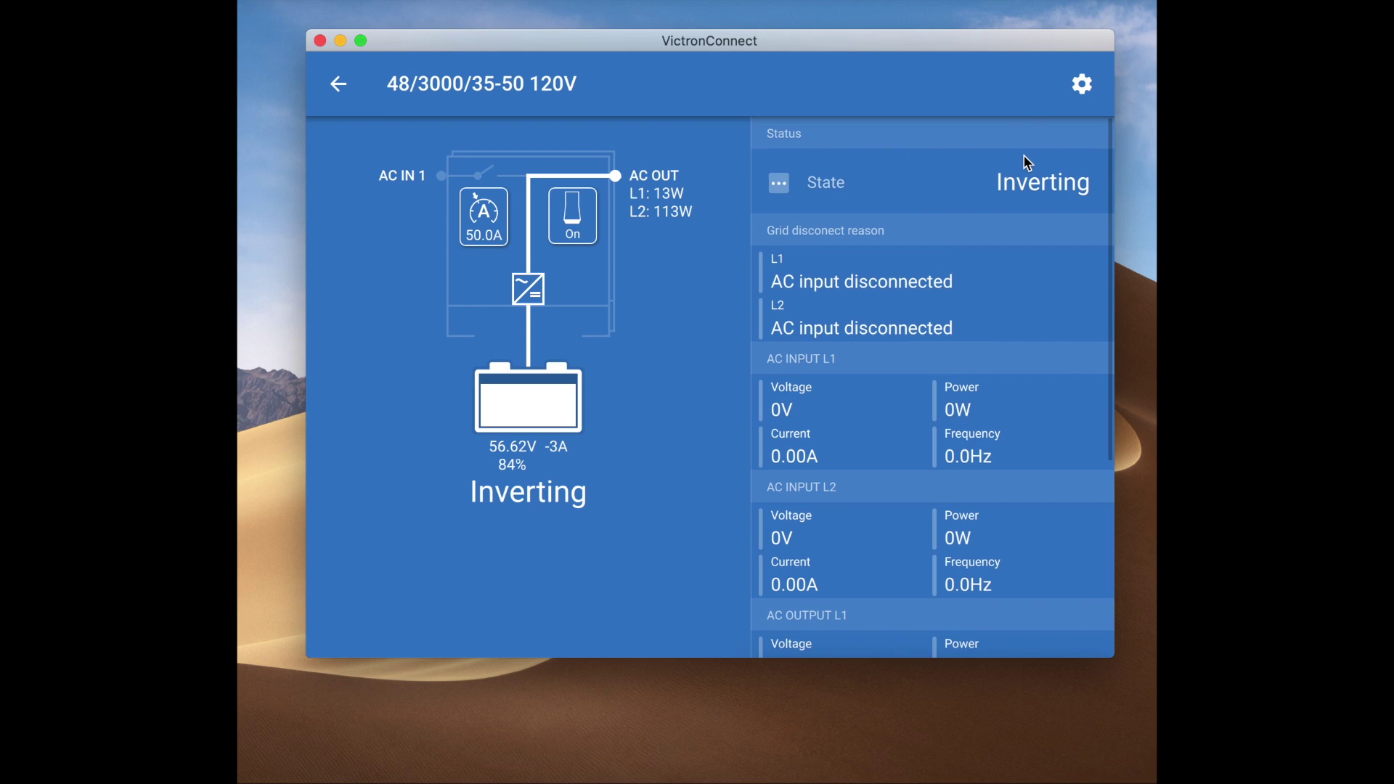
click(1082, 86)
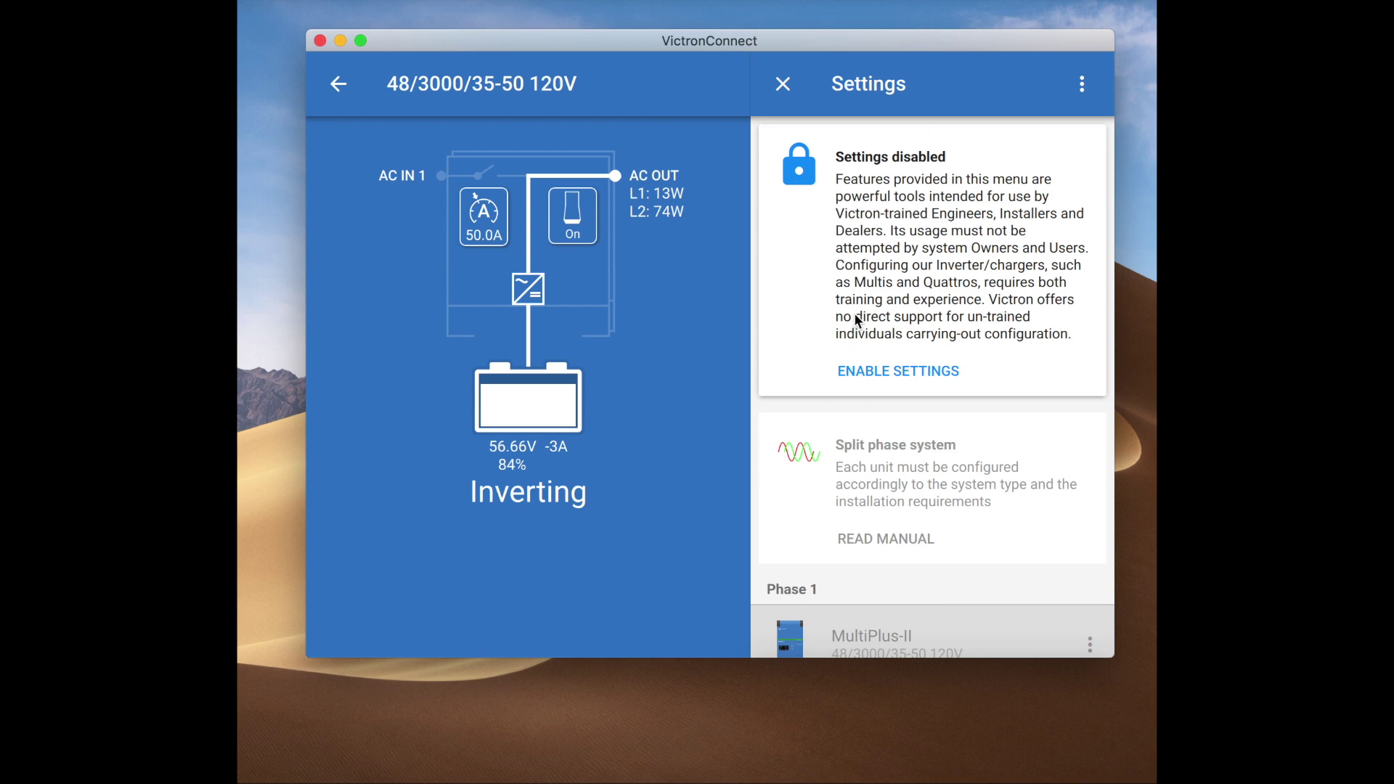
- Unlock settings with the installer password and open the Phase 1 MultiPlus-II's settings categories
click(873, 370)
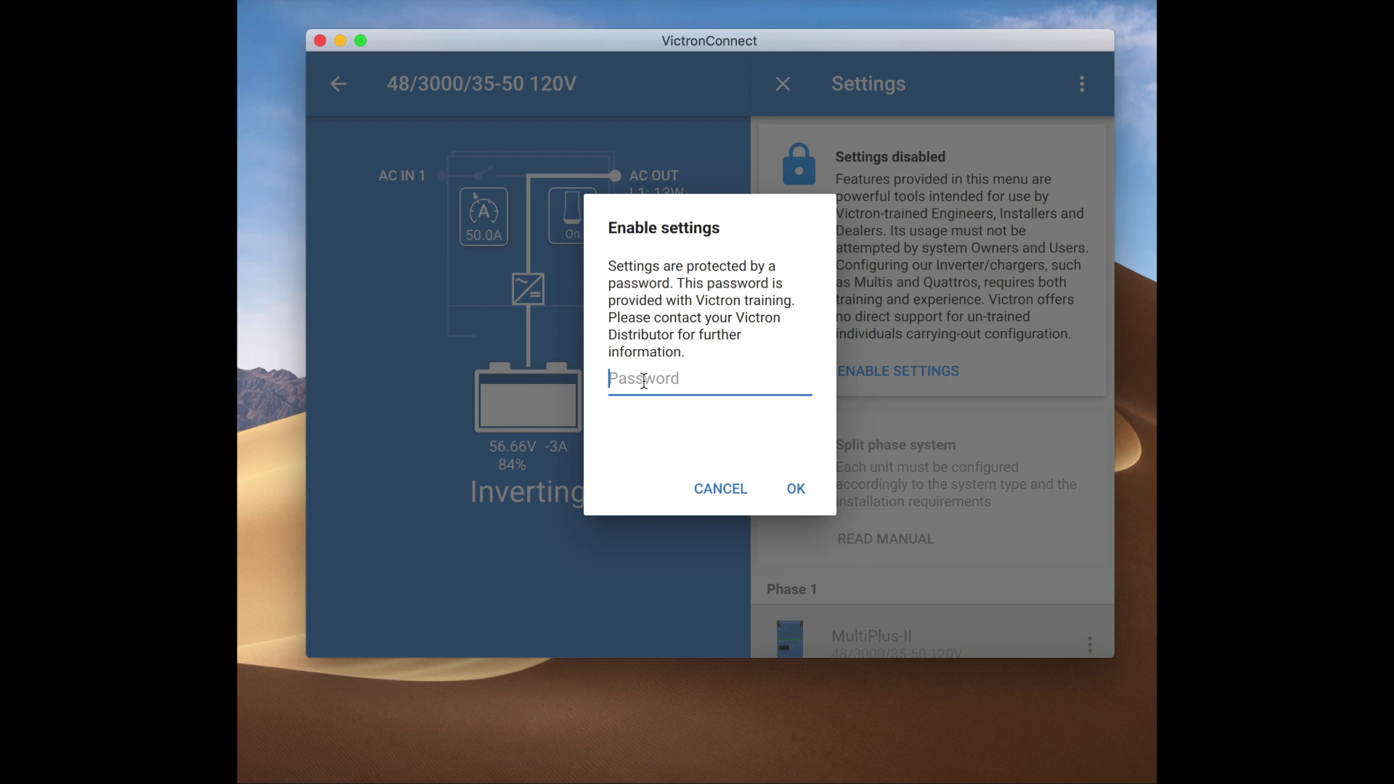
text(ZZZ)
click(806, 495)
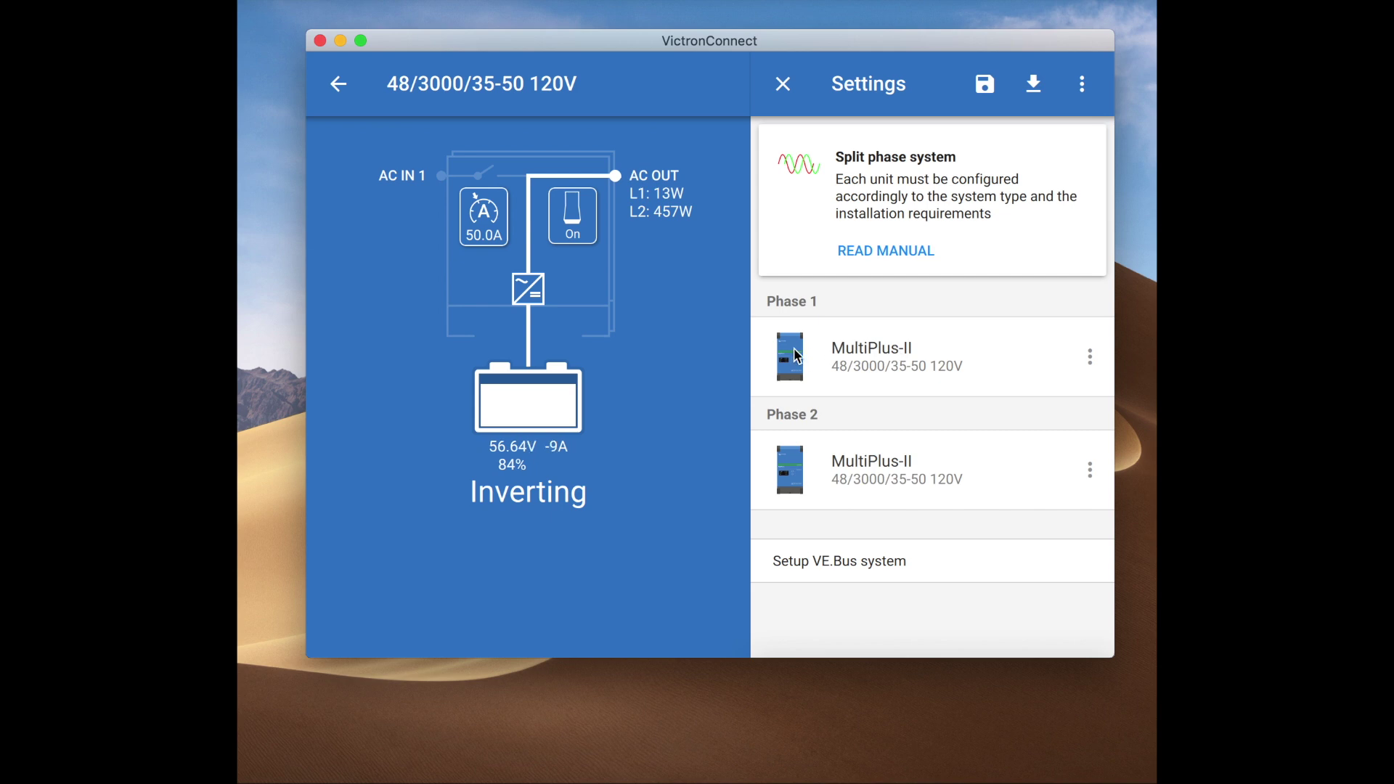
click(866, 353)
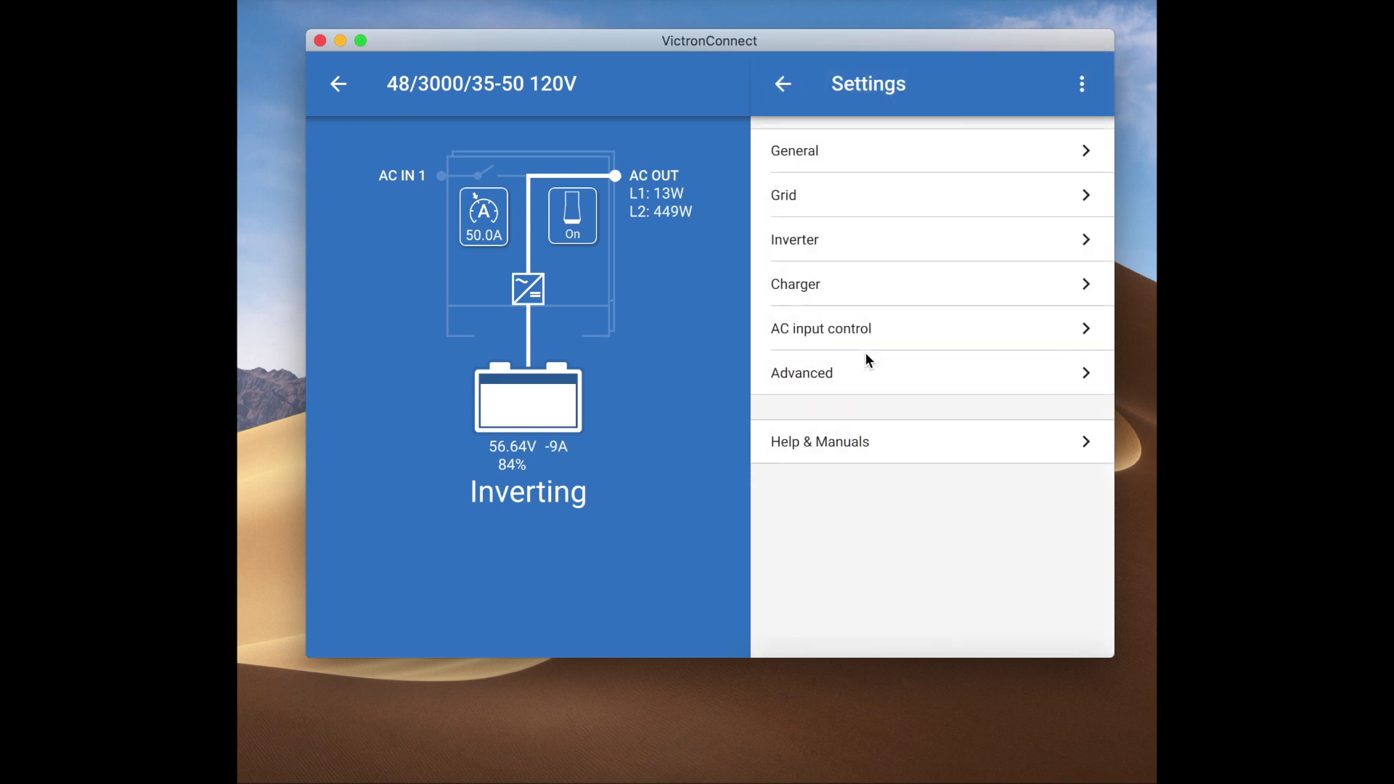
click(803, 159)
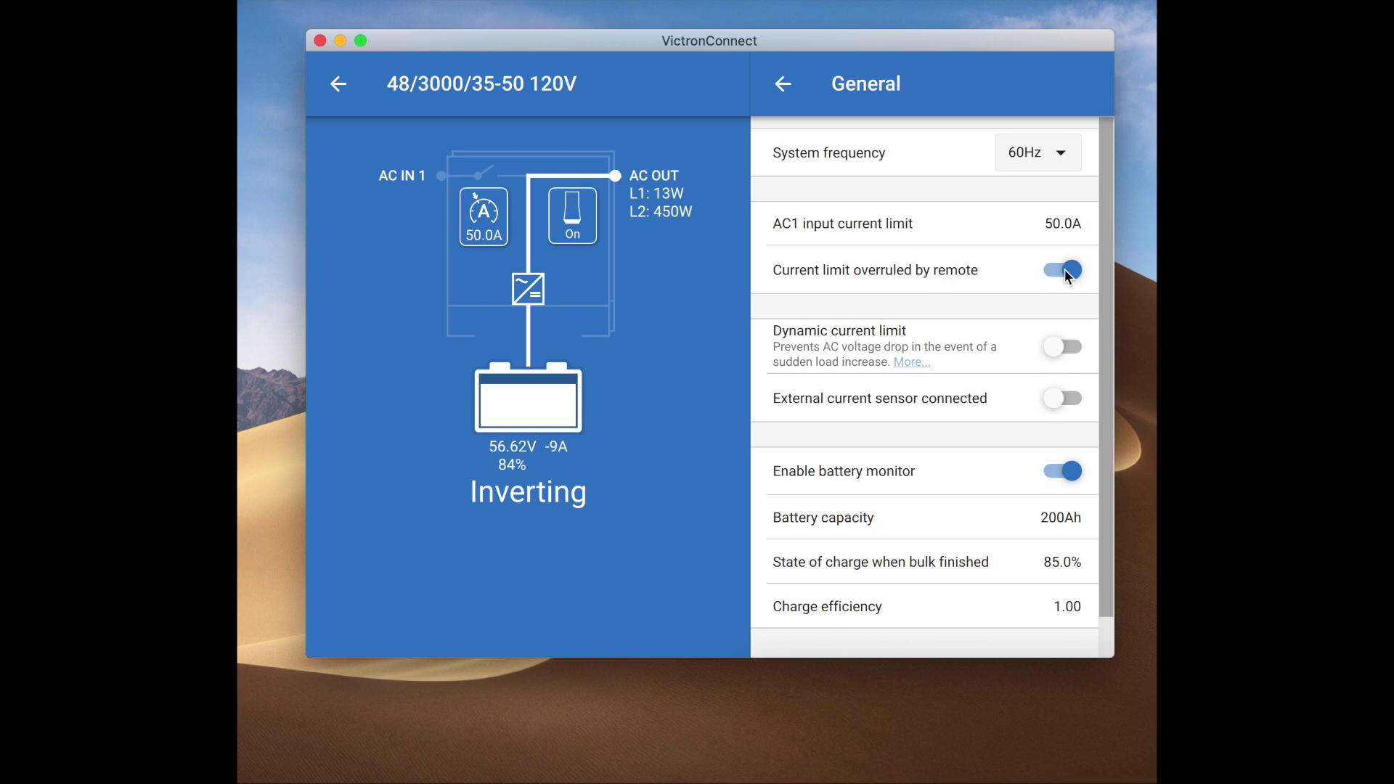
scroll(968, 308, down, 1)
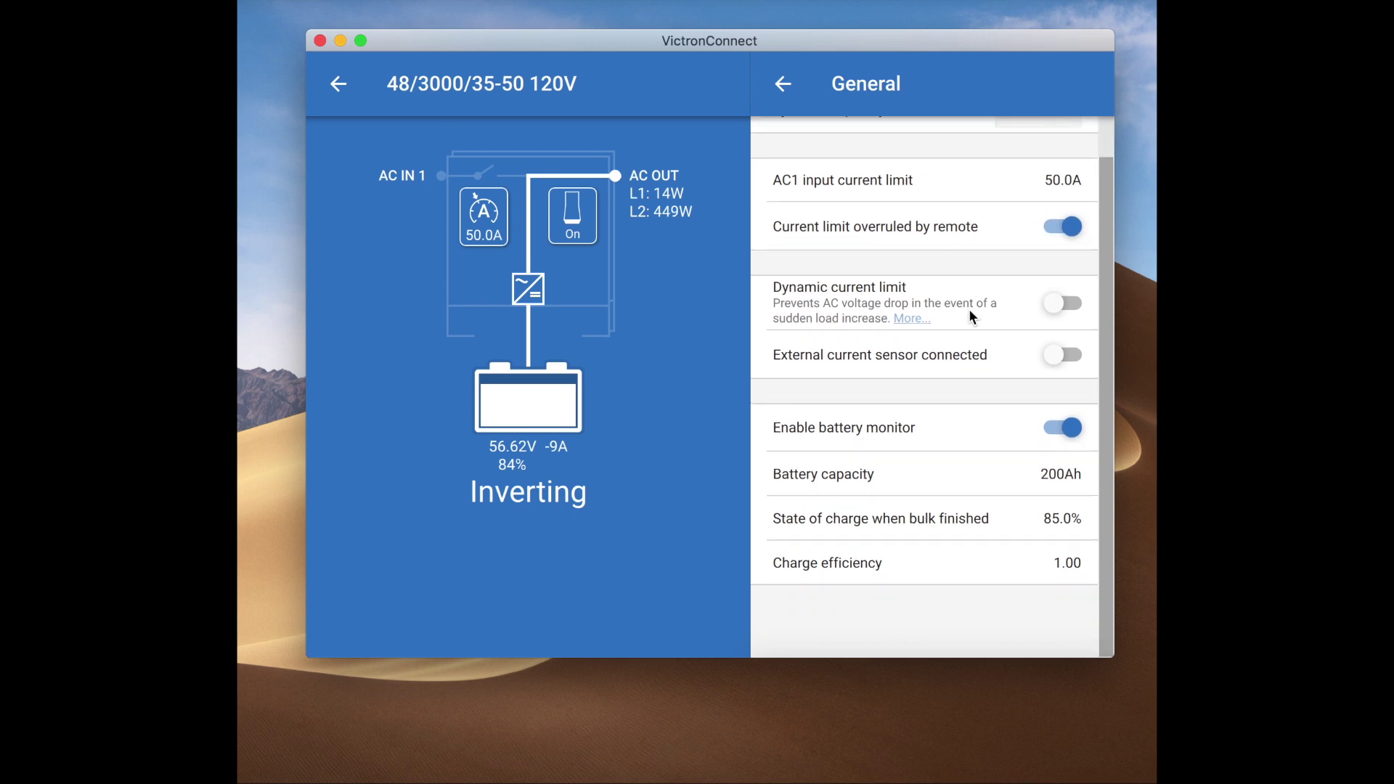
click(904, 318)
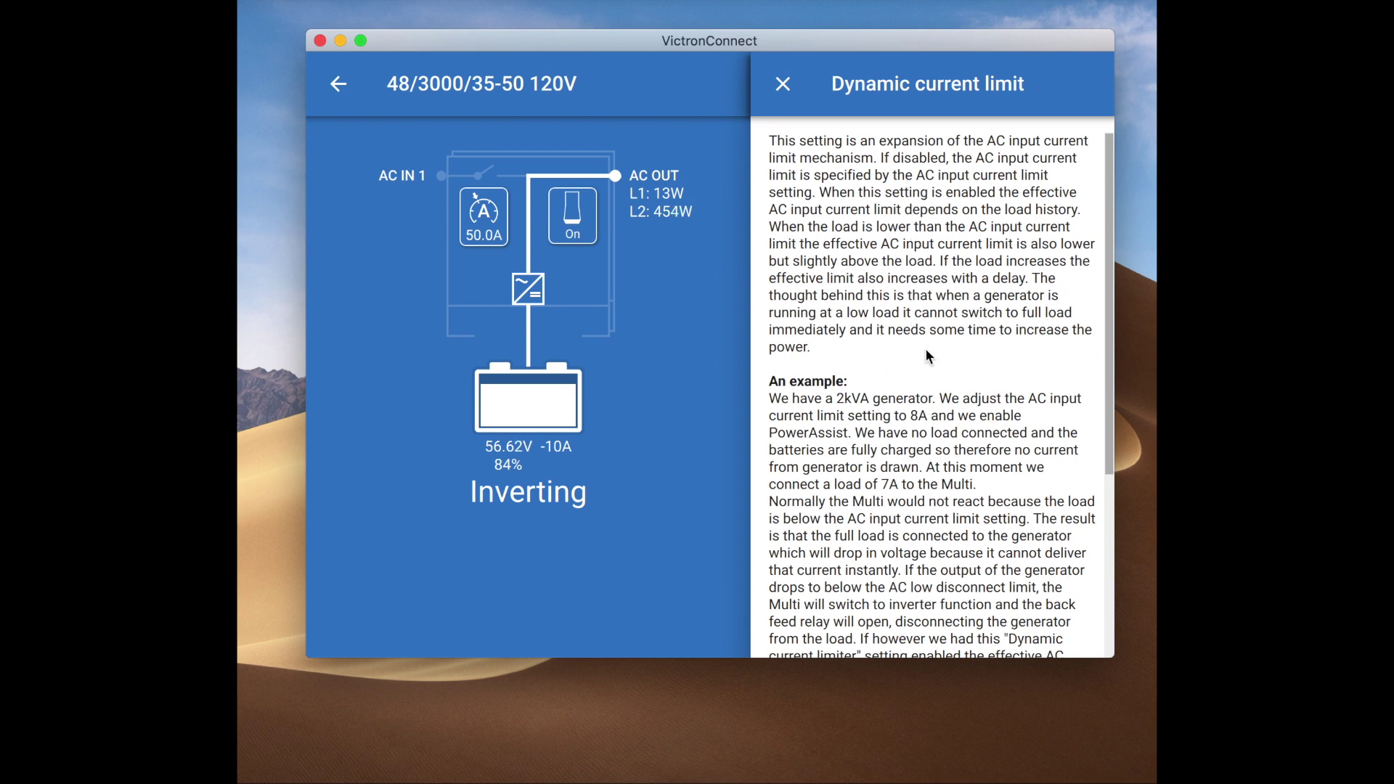
click(782, 86)
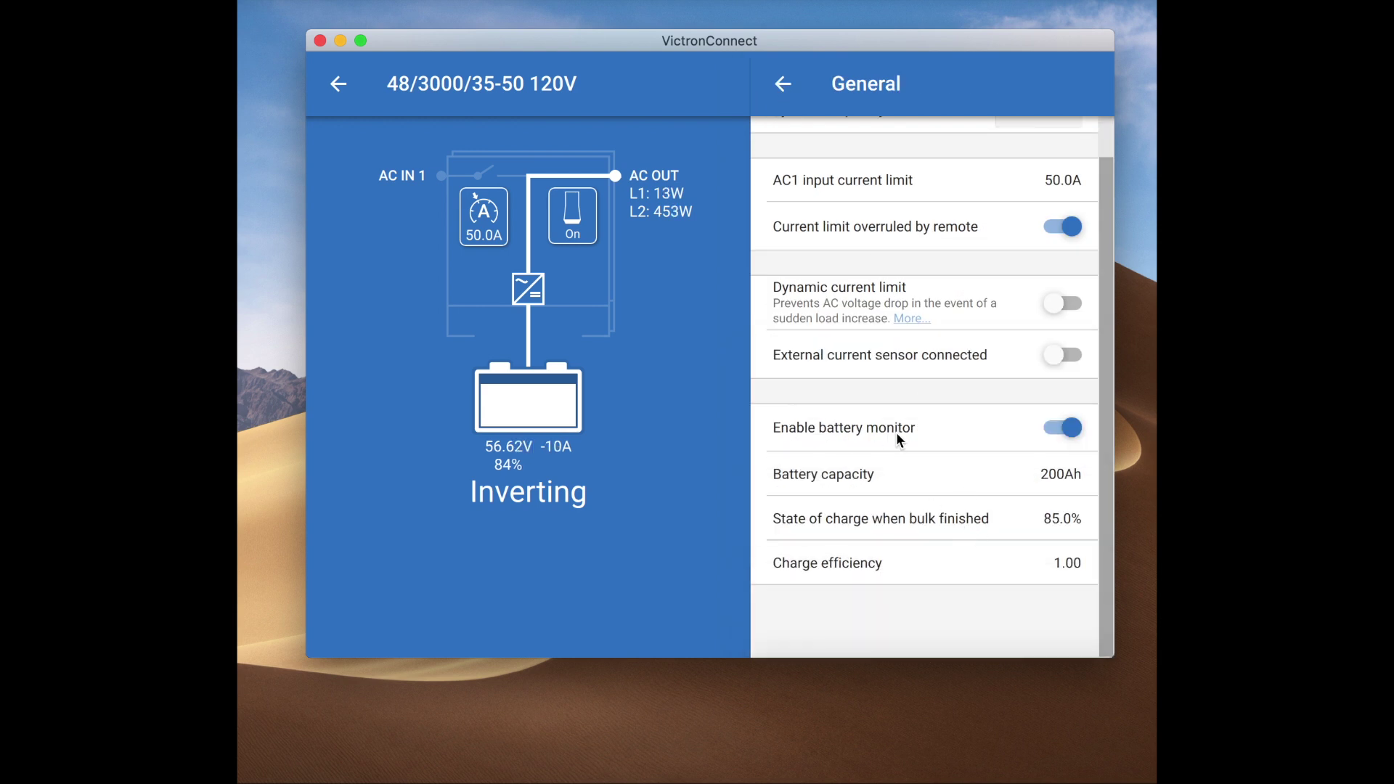
click(1069, 431)
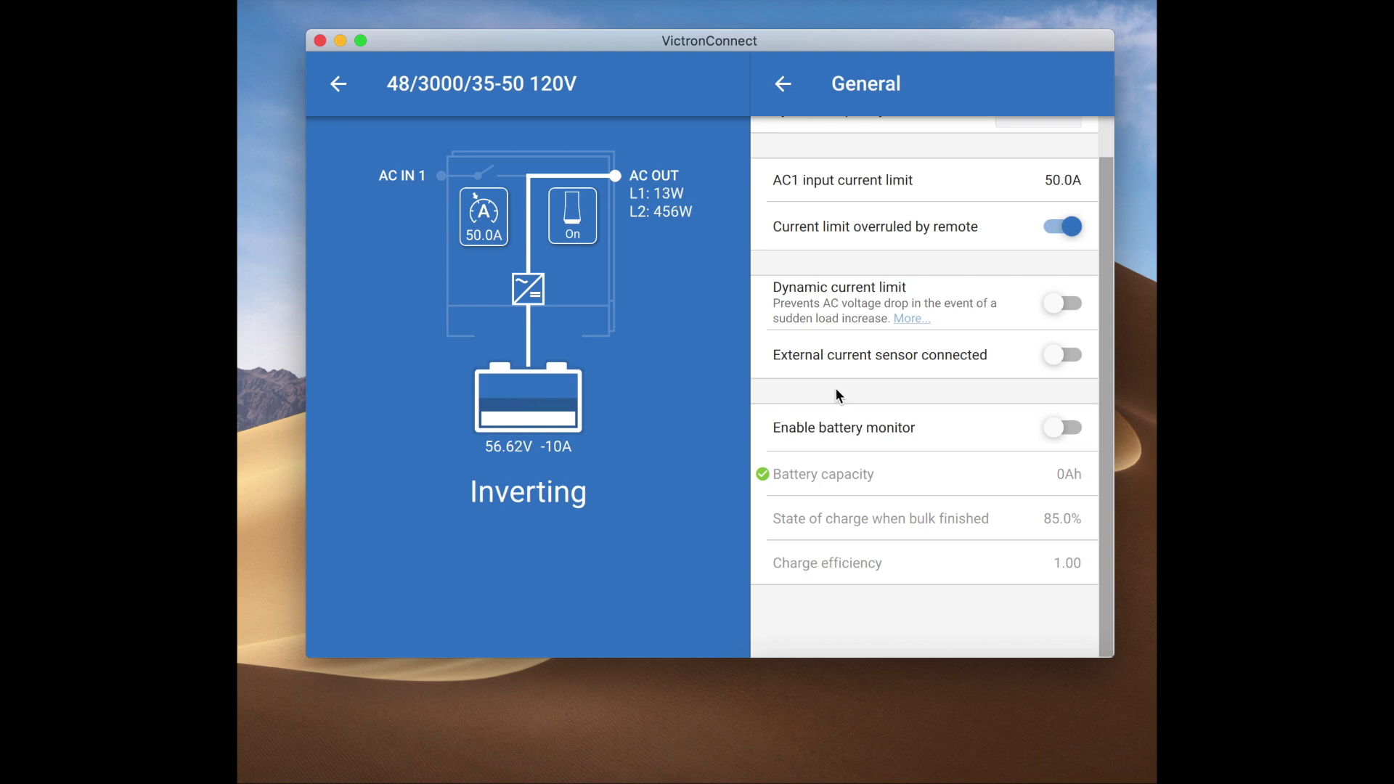
click(1062, 429)
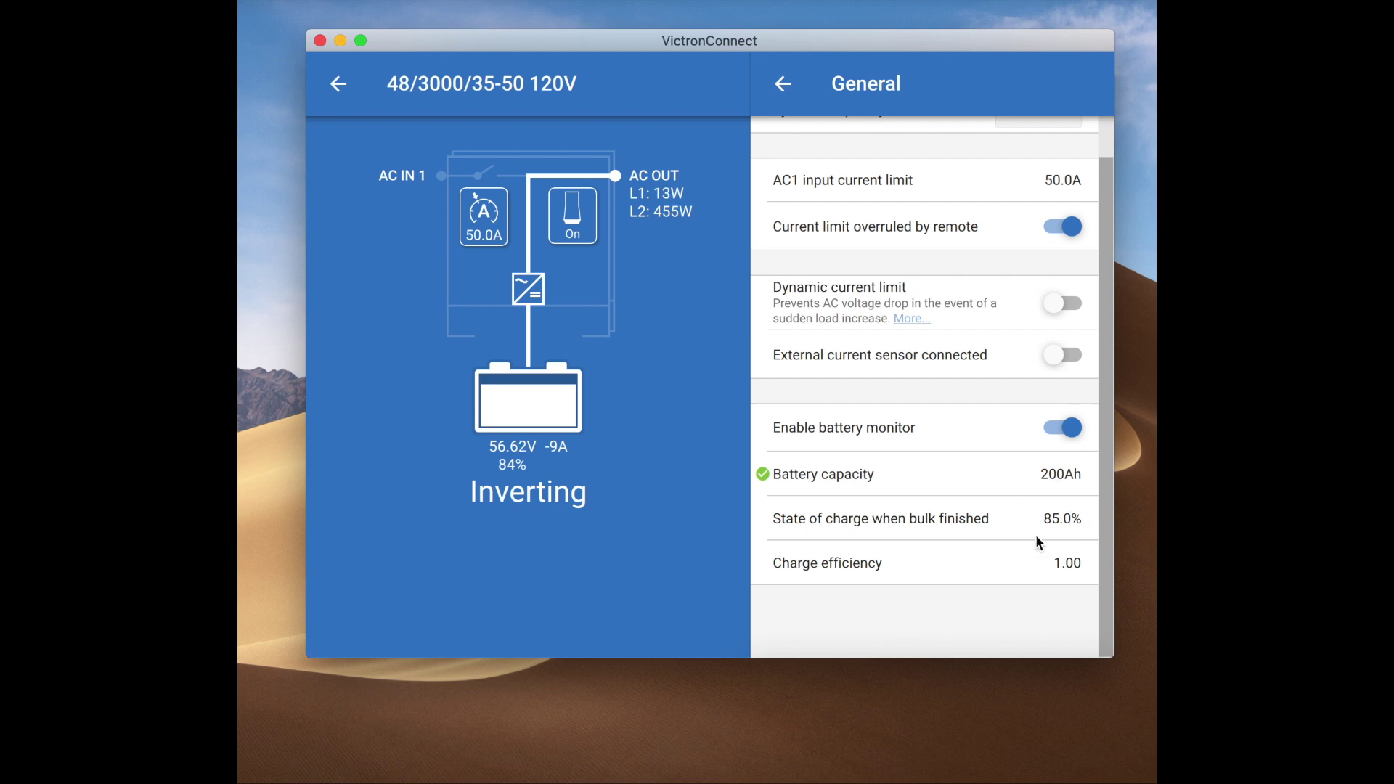
- Look through the Grid voltage and frequency settings and return to the categories list
click(781, 87)
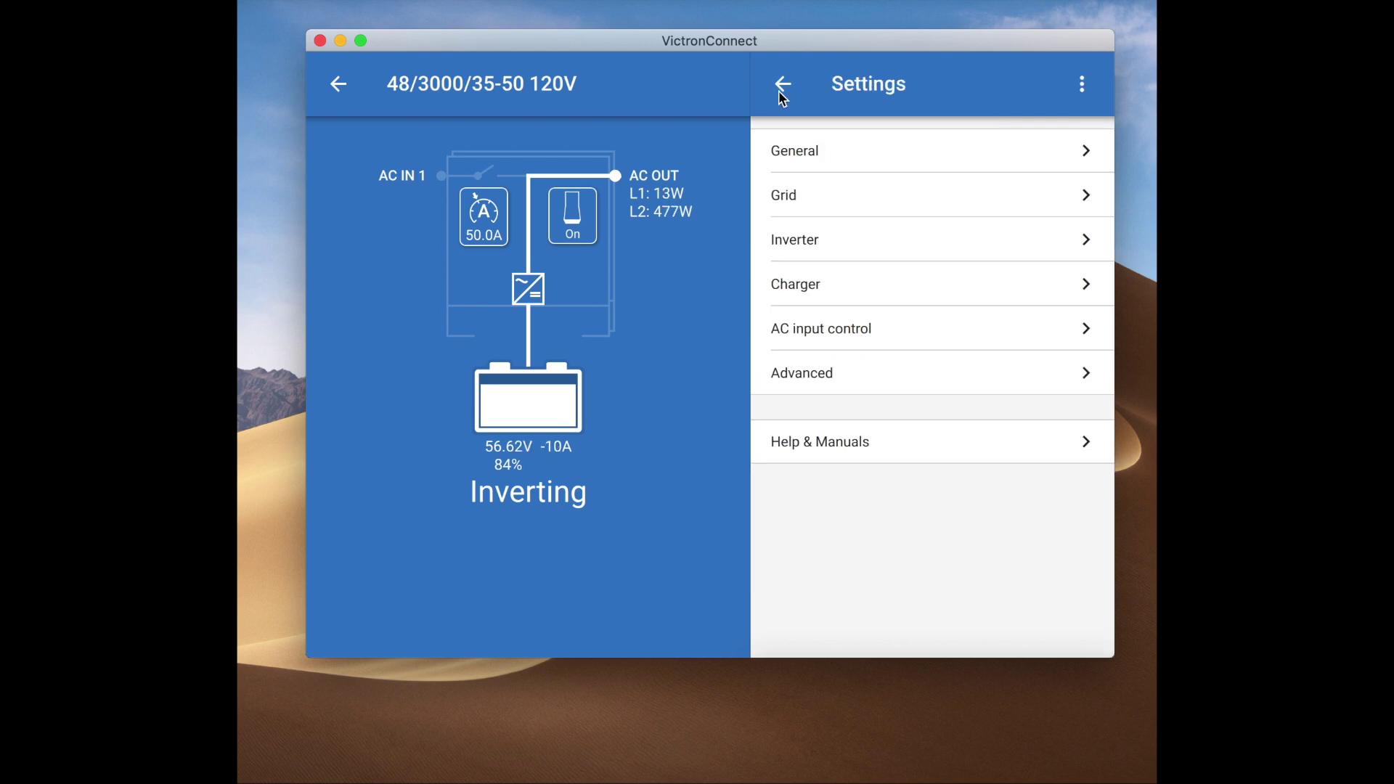
click(810, 207)
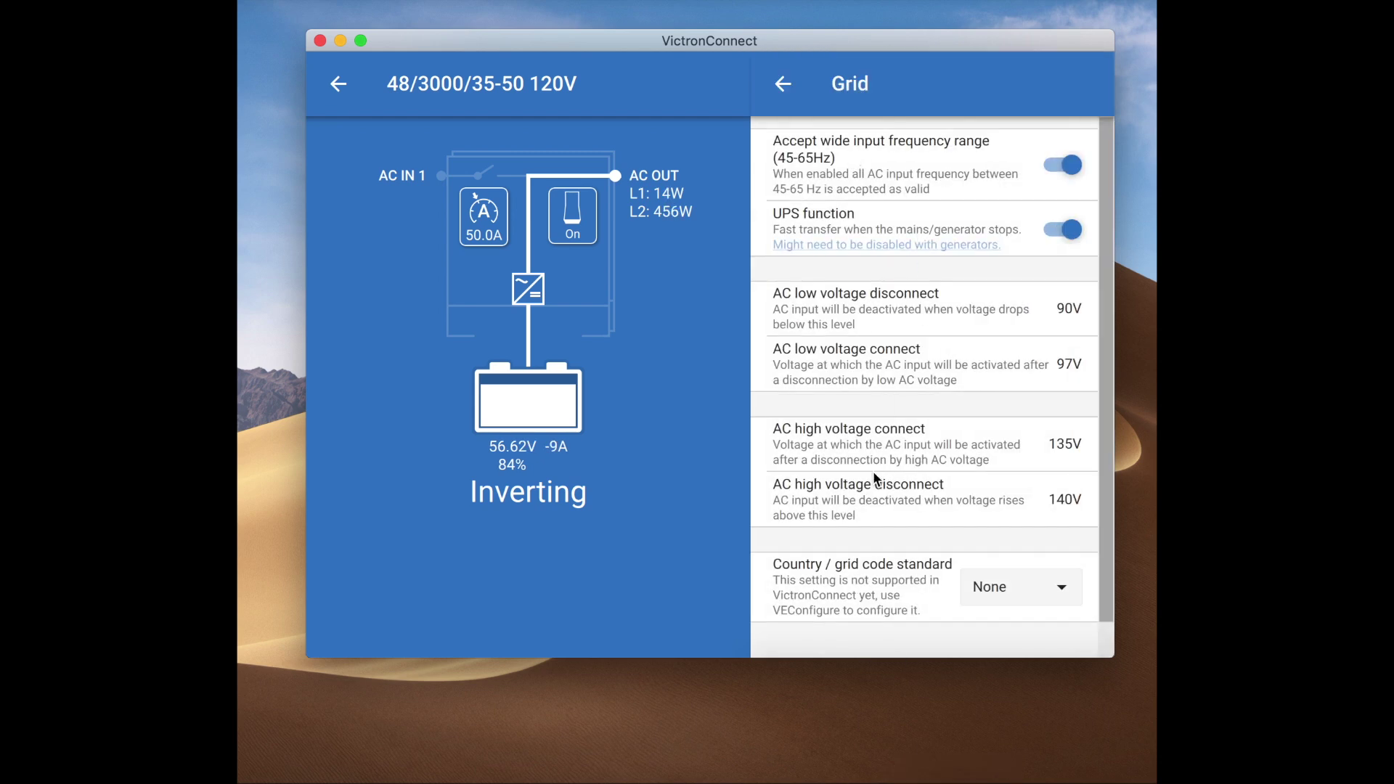
scroll(850, 558, down, 1)
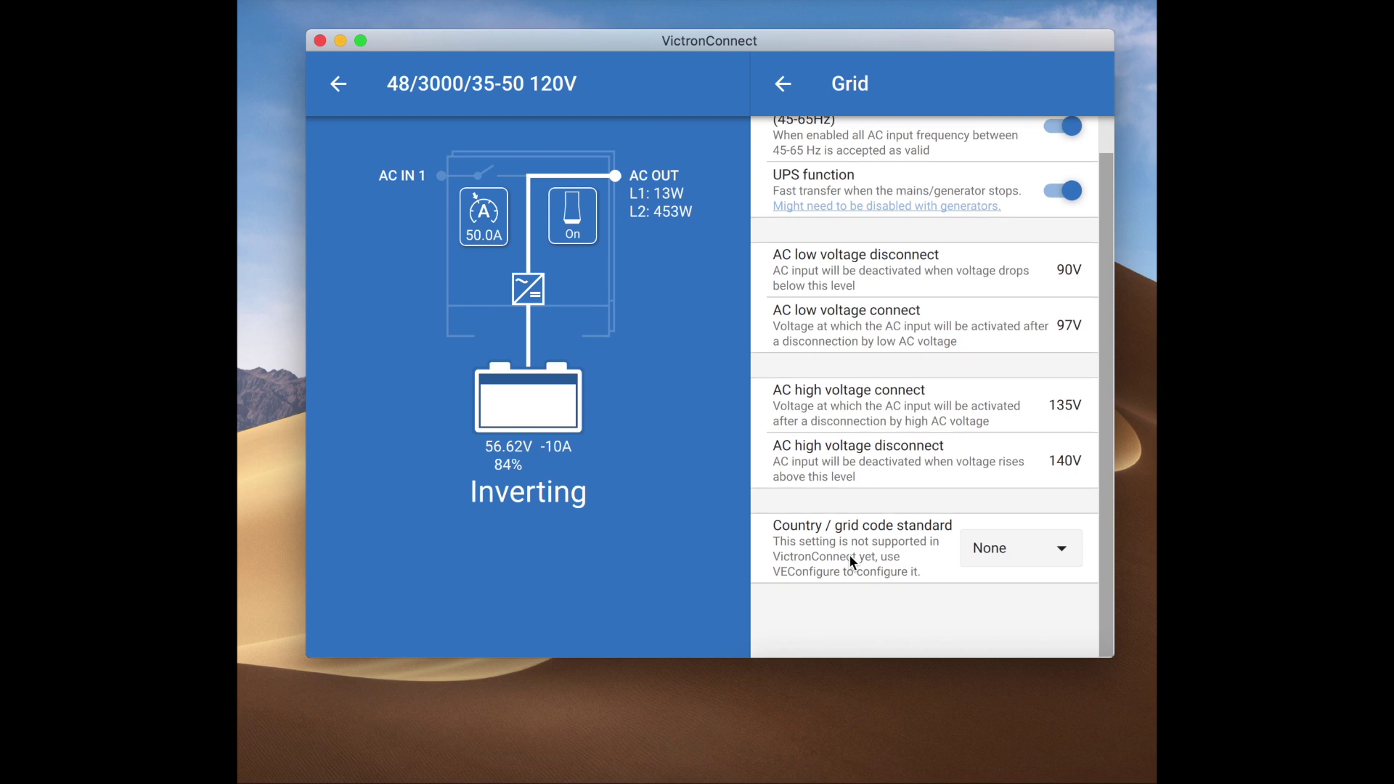
scroll(851, 558, up, 1)
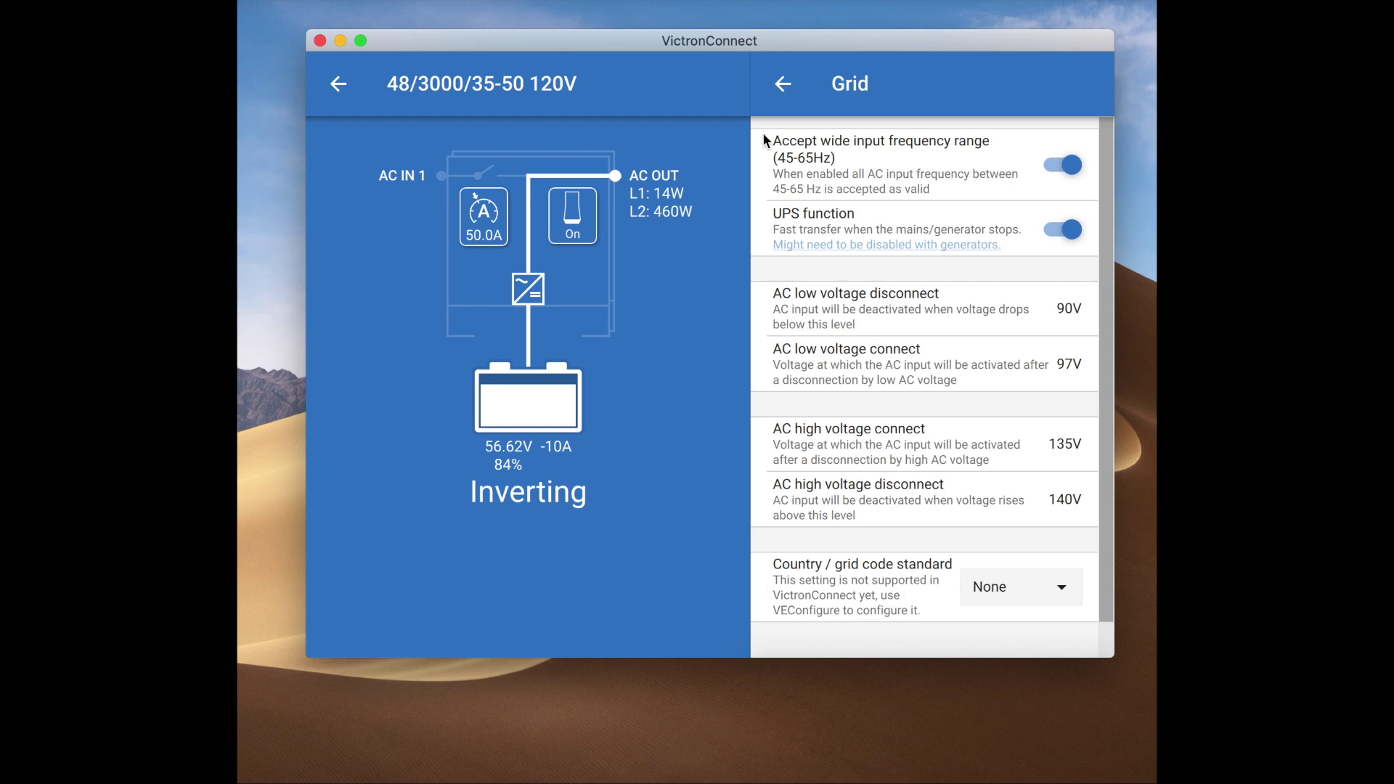
click(789, 83)
- Check the Inverter settings: AES off, PowerAssist on, 2.0 boost factor
click(810, 239)
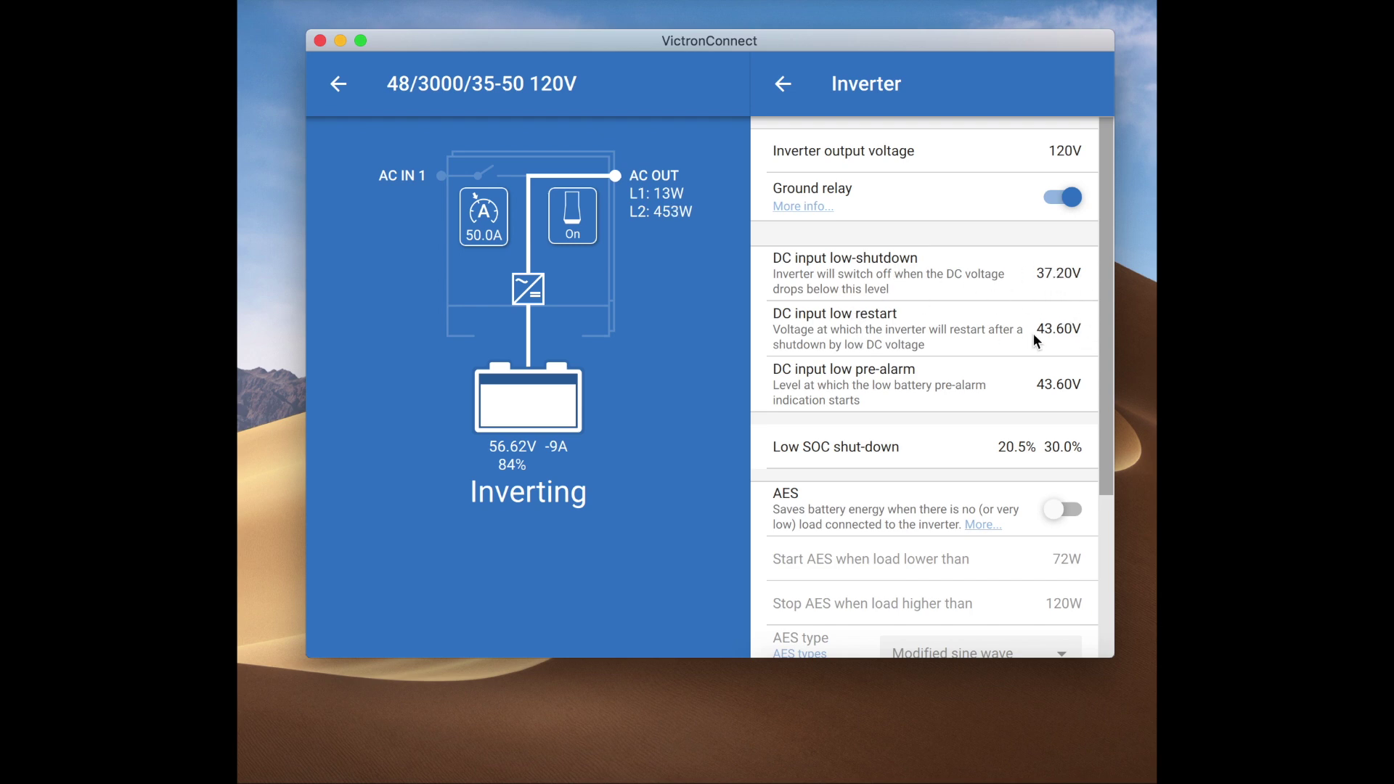
scroll(811, 222, down, 5)
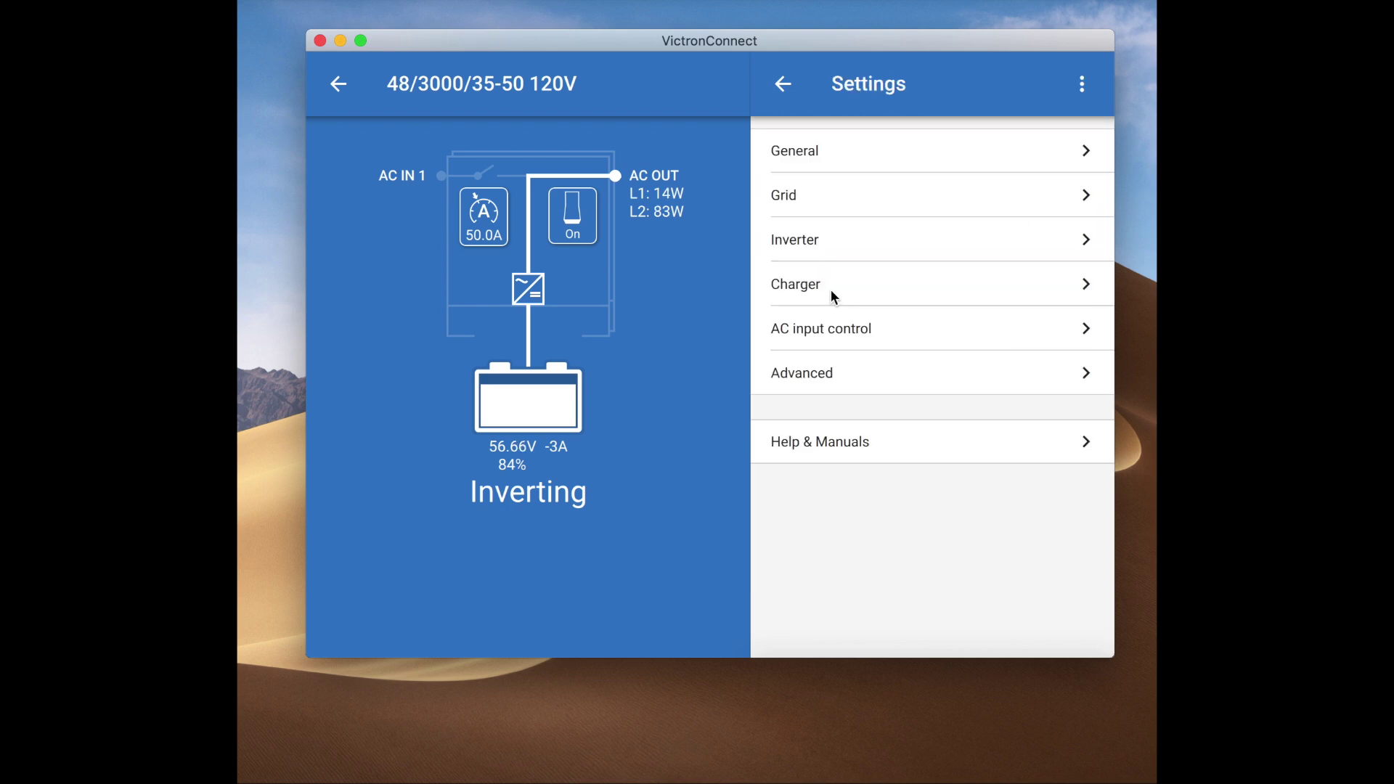
- Turn BatterySafe on in Charger settings, confirming the Adaptive curve and storage mode on
click(831, 290)
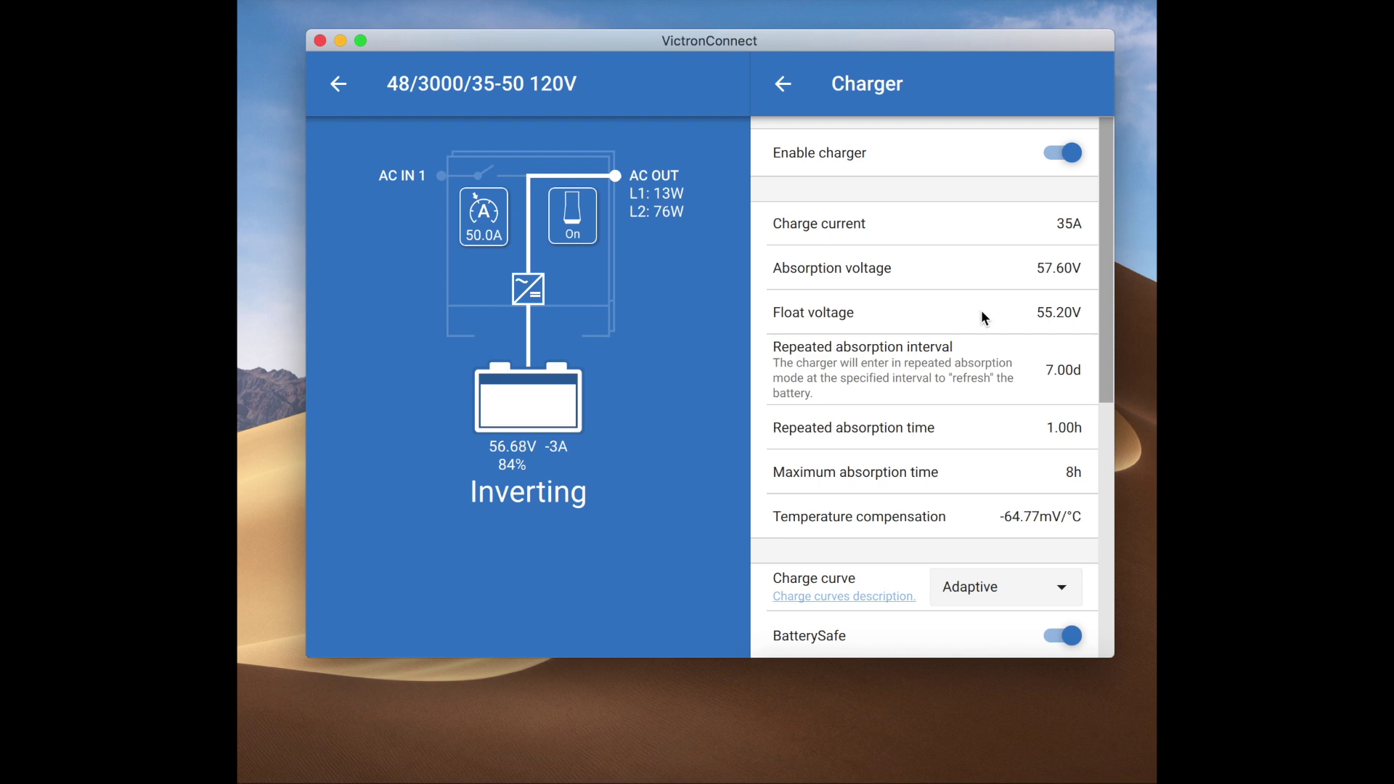
scroll(982, 311, down, 5)
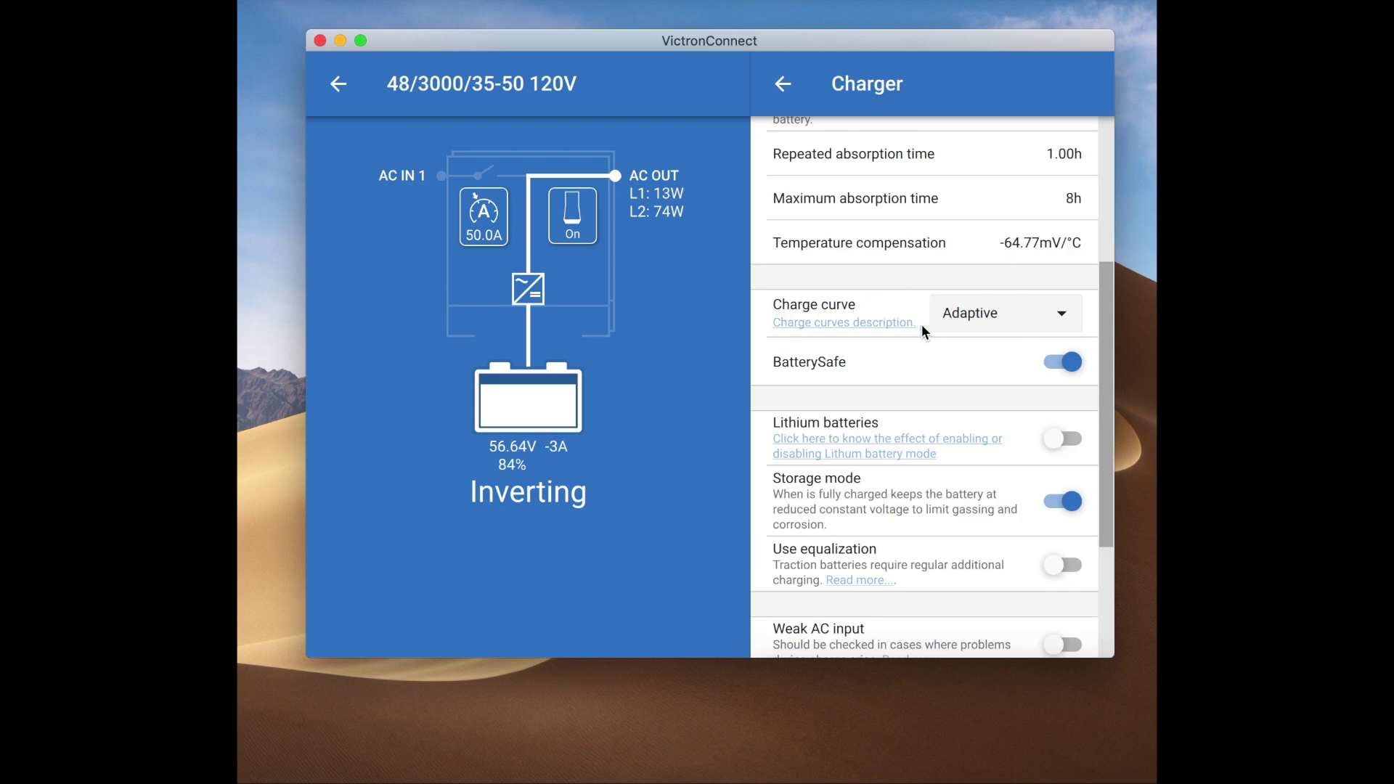
click(1064, 363)
scroll(1015, 310, down, 2)
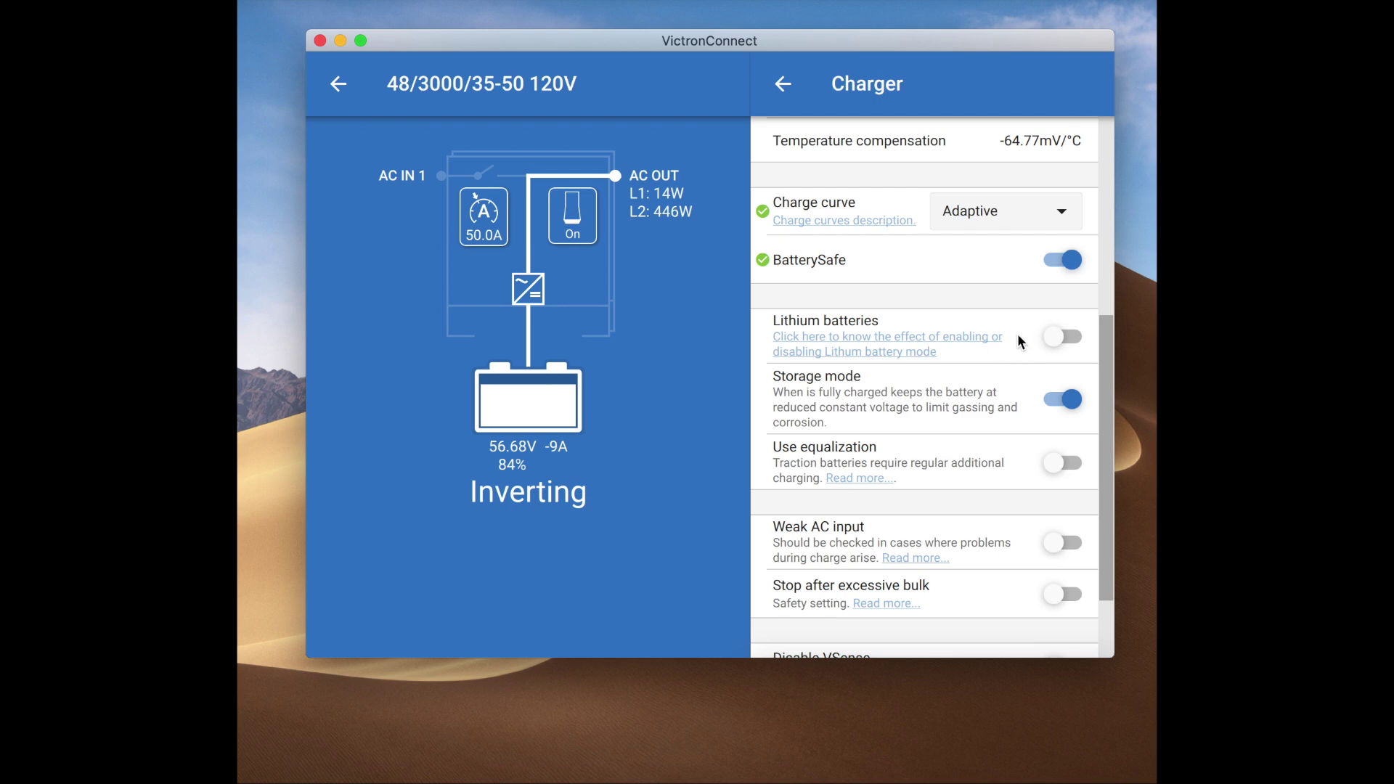
scroll(935, 349, down, 3)
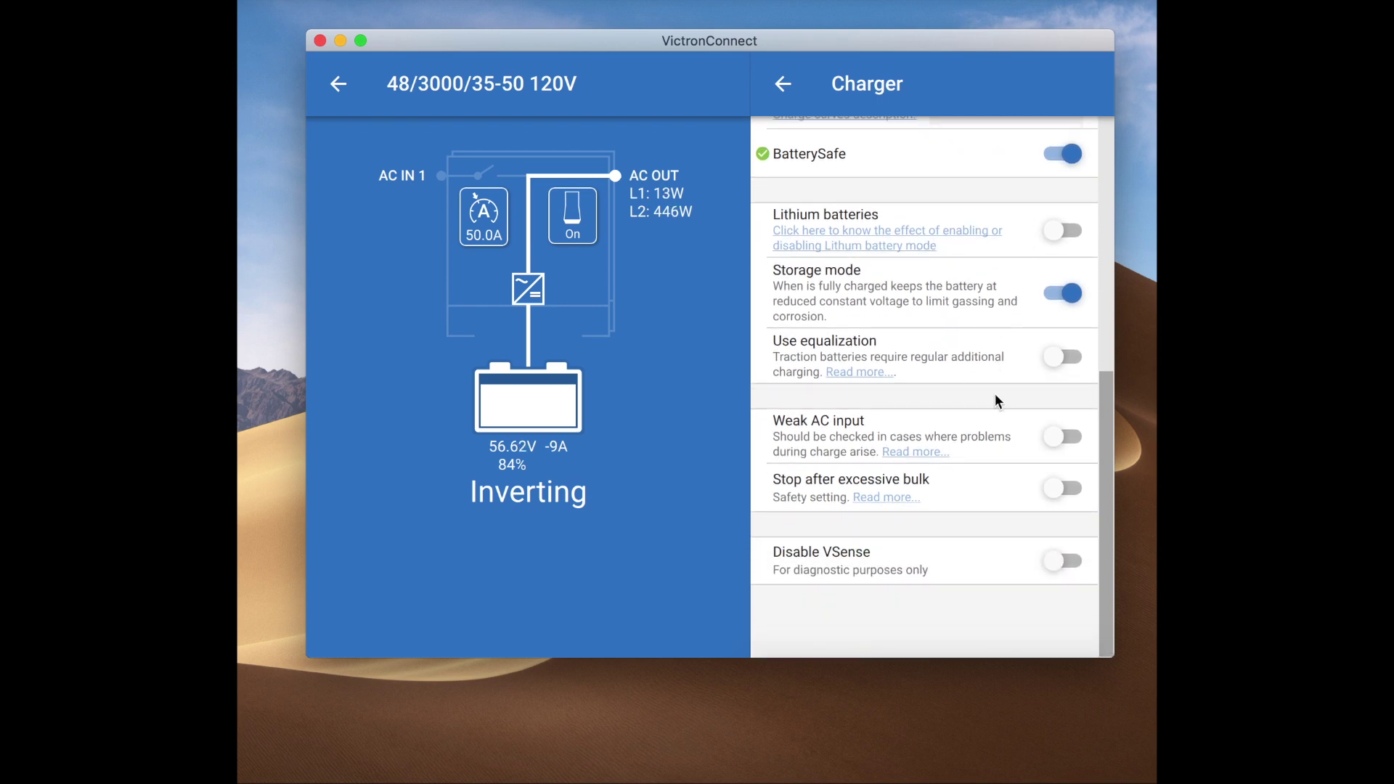
- Look over the AC input control settings and return to the categories
click(787, 88)
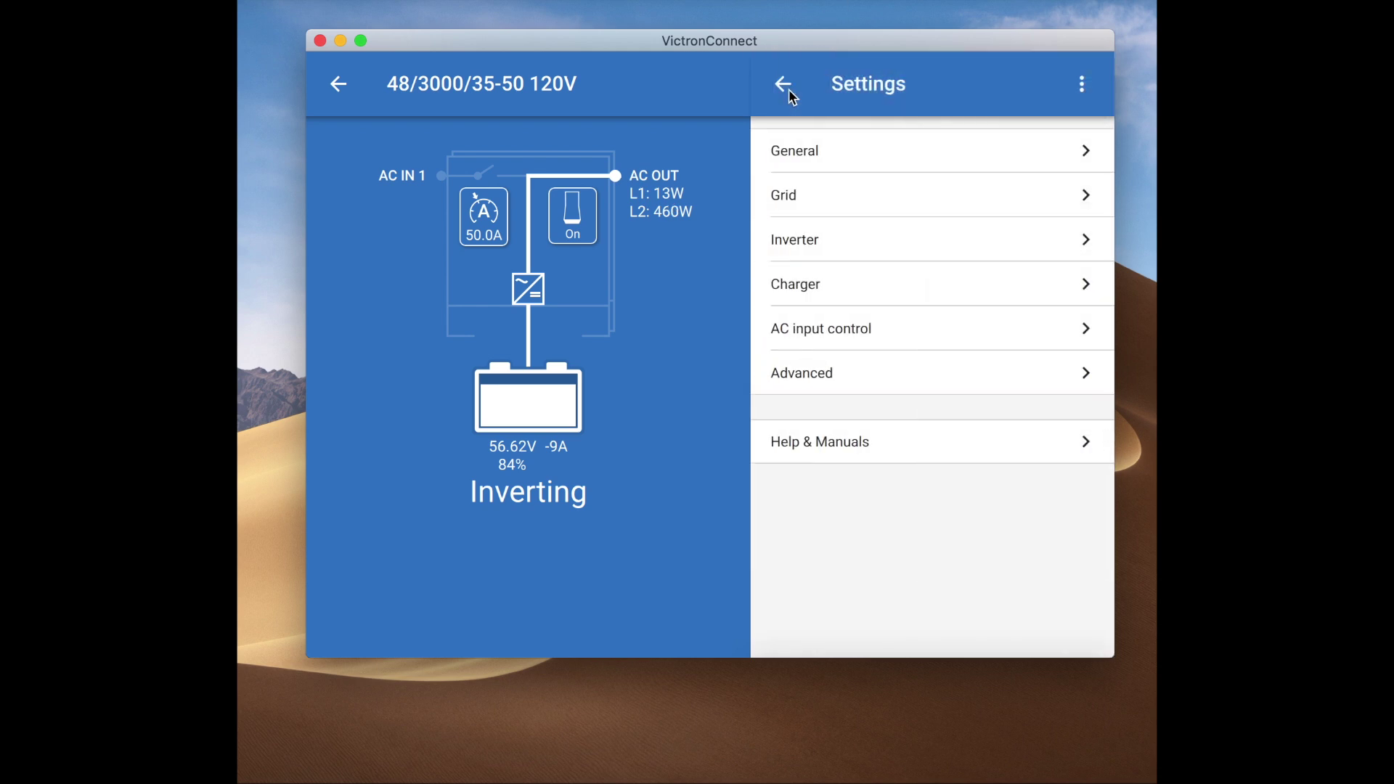
click(831, 337)
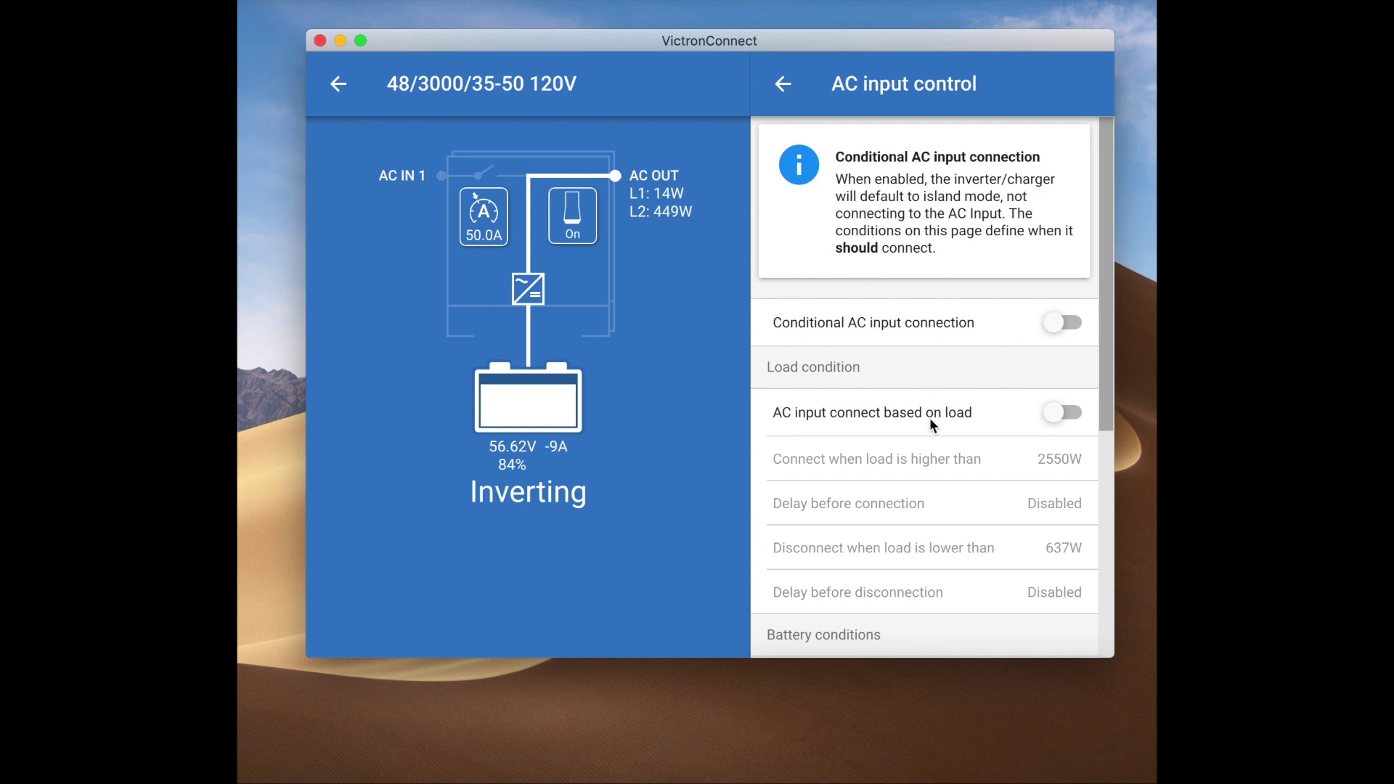
scroll(930, 421, down, 5)
scroll(931, 421, up, 5)
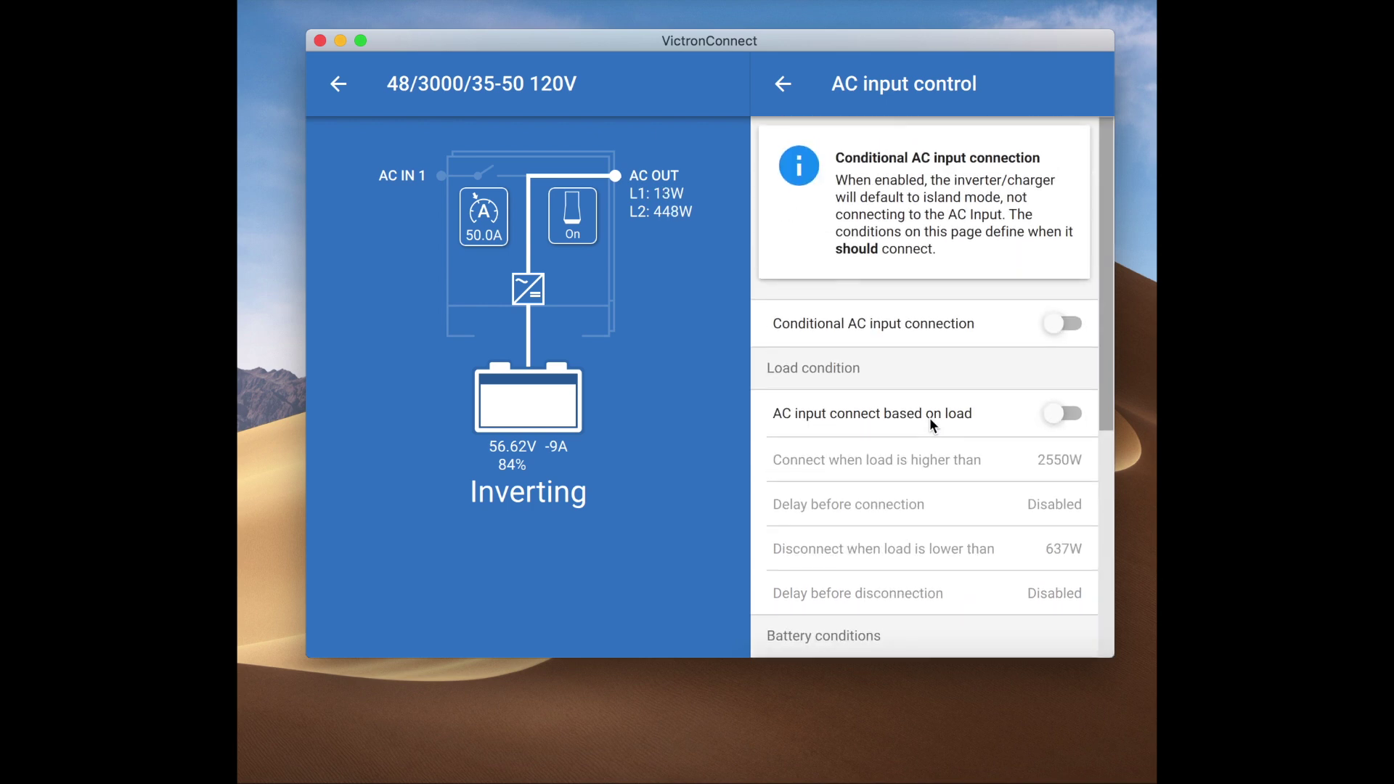
key(Escape)
- Read the Advanced 'prioritize other energy sources' explanation, then bring up Help & Manuals
click(860, 373)
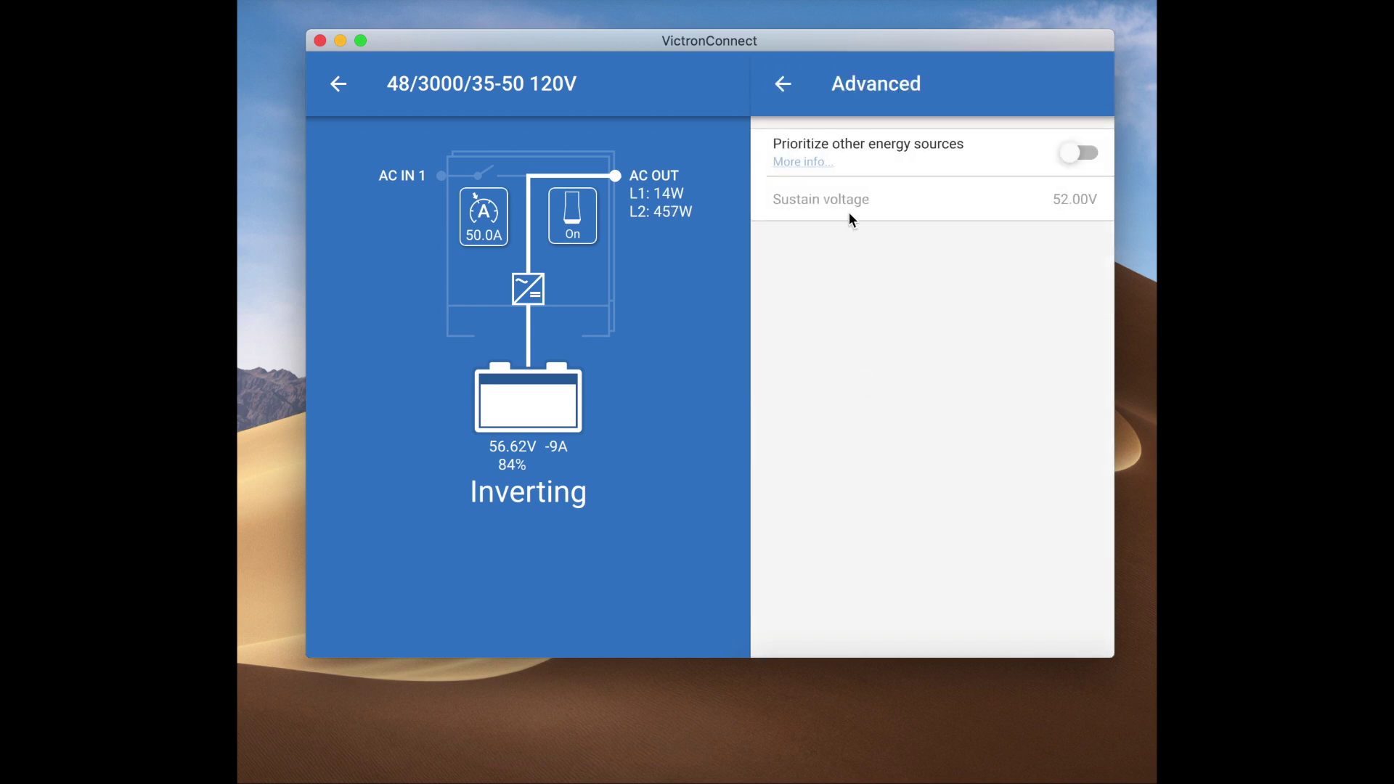
click(817, 161)
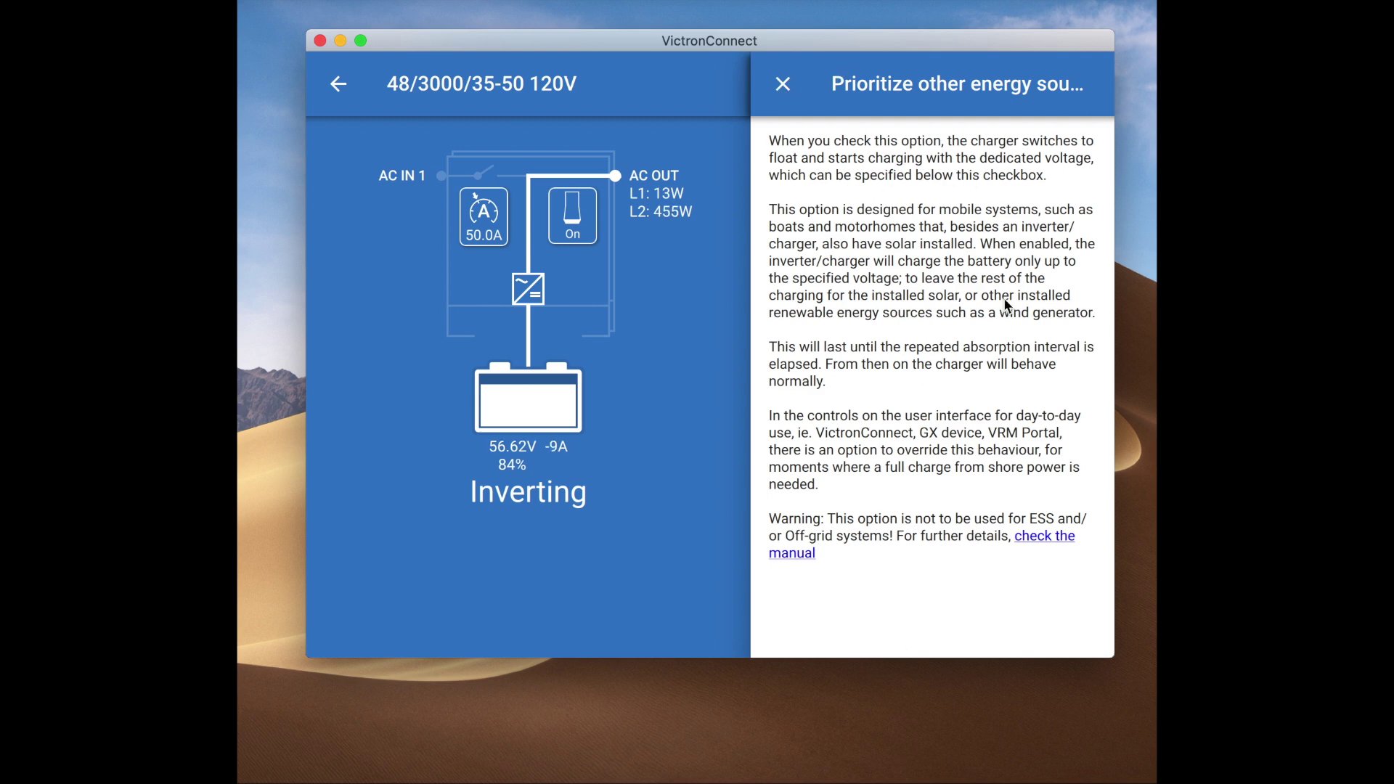
click(784, 86)
click(784, 86)
click(847, 449)
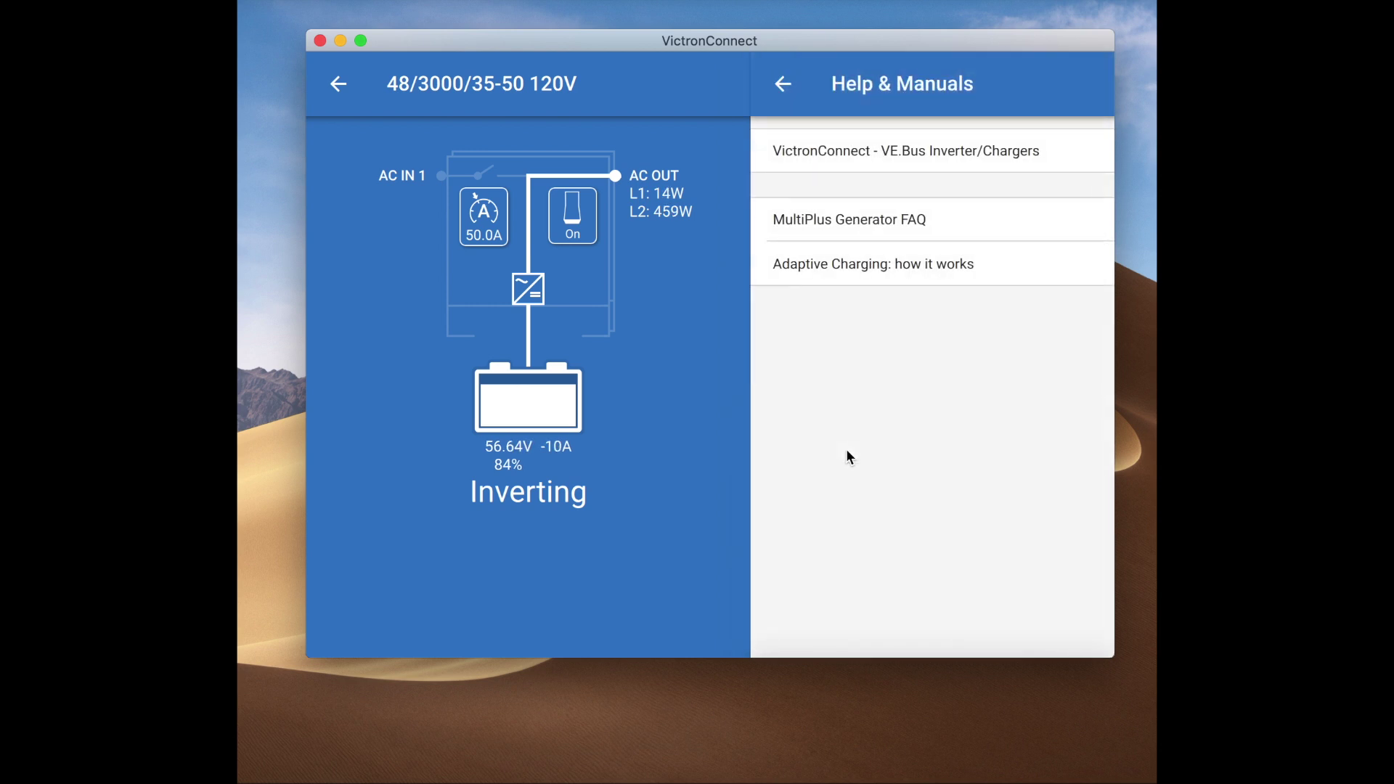
- From the split-phase overview, check the Phase 2 MultiPlus-II's Grid and Inverter settings
click(783, 85)
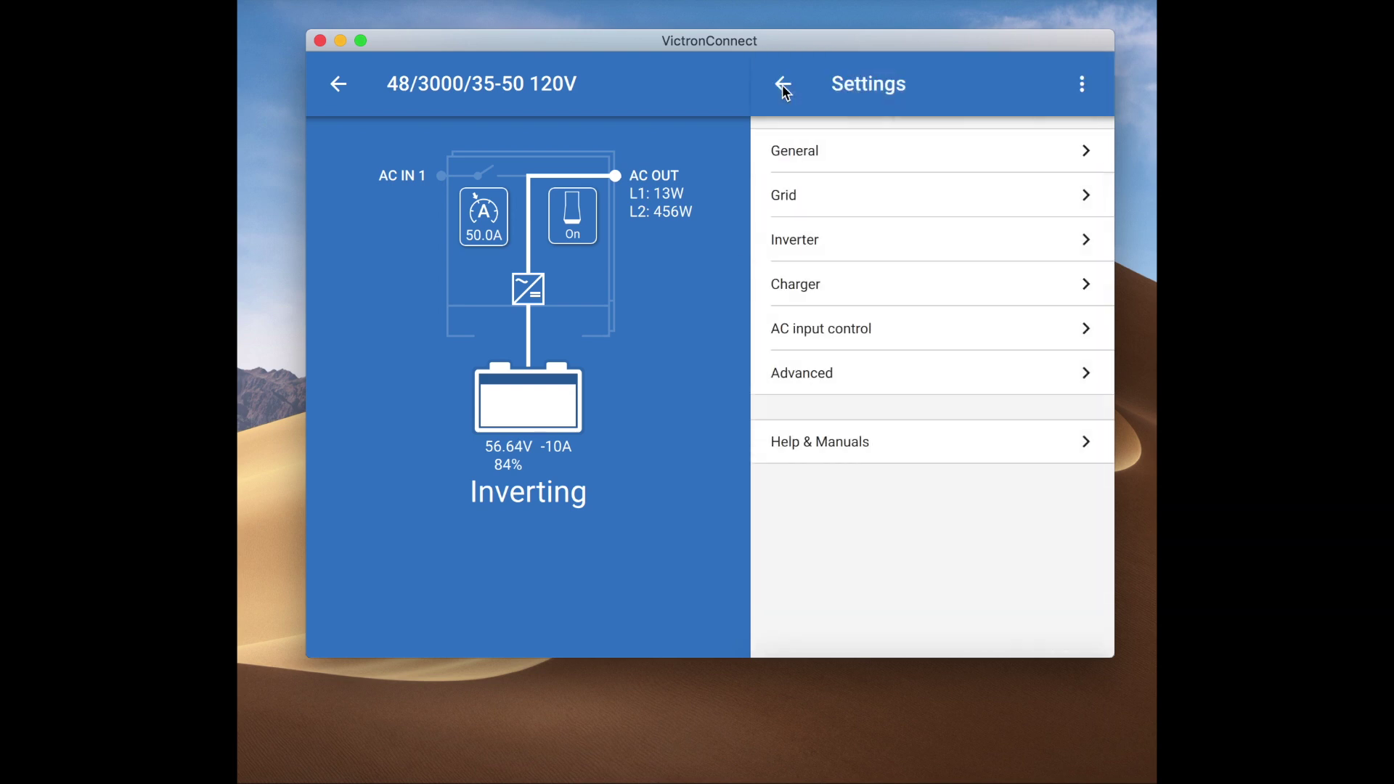
click(782, 85)
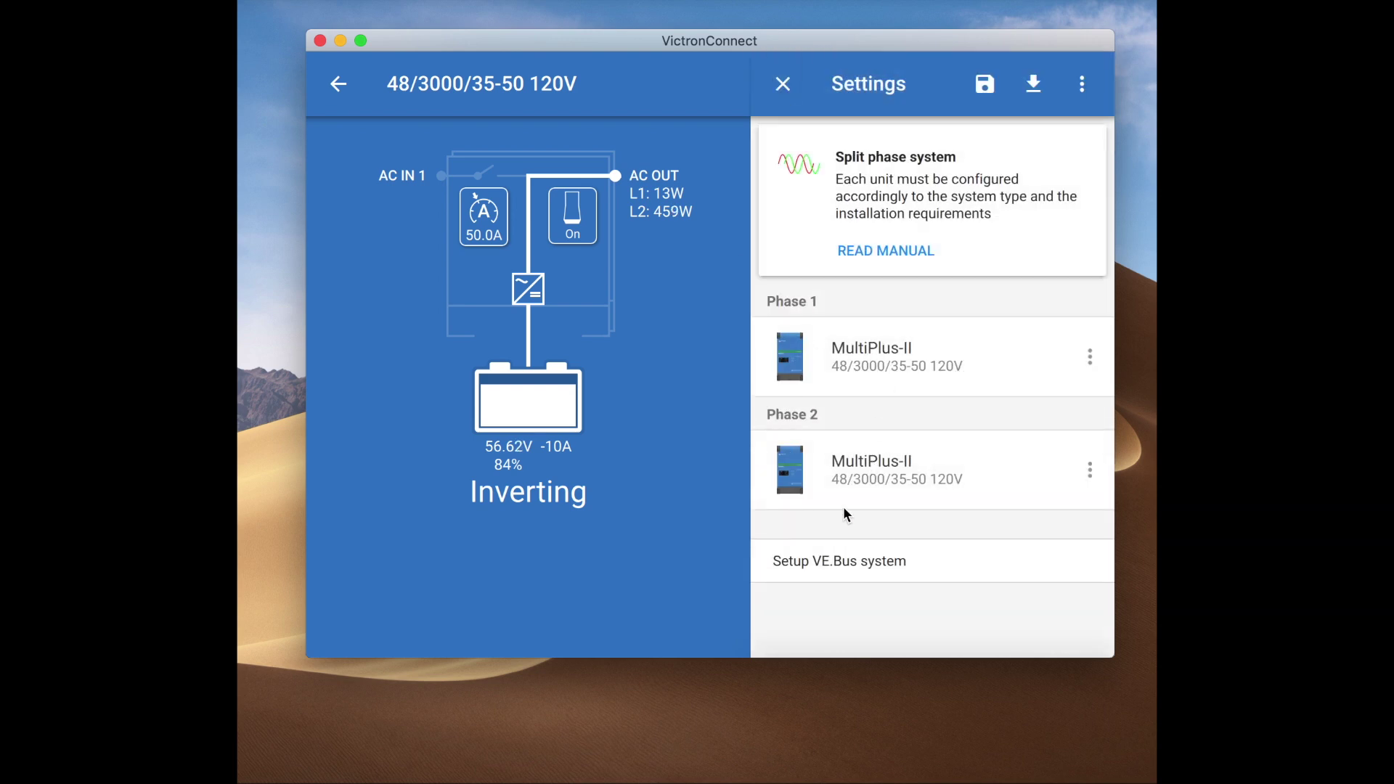
click(864, 464)
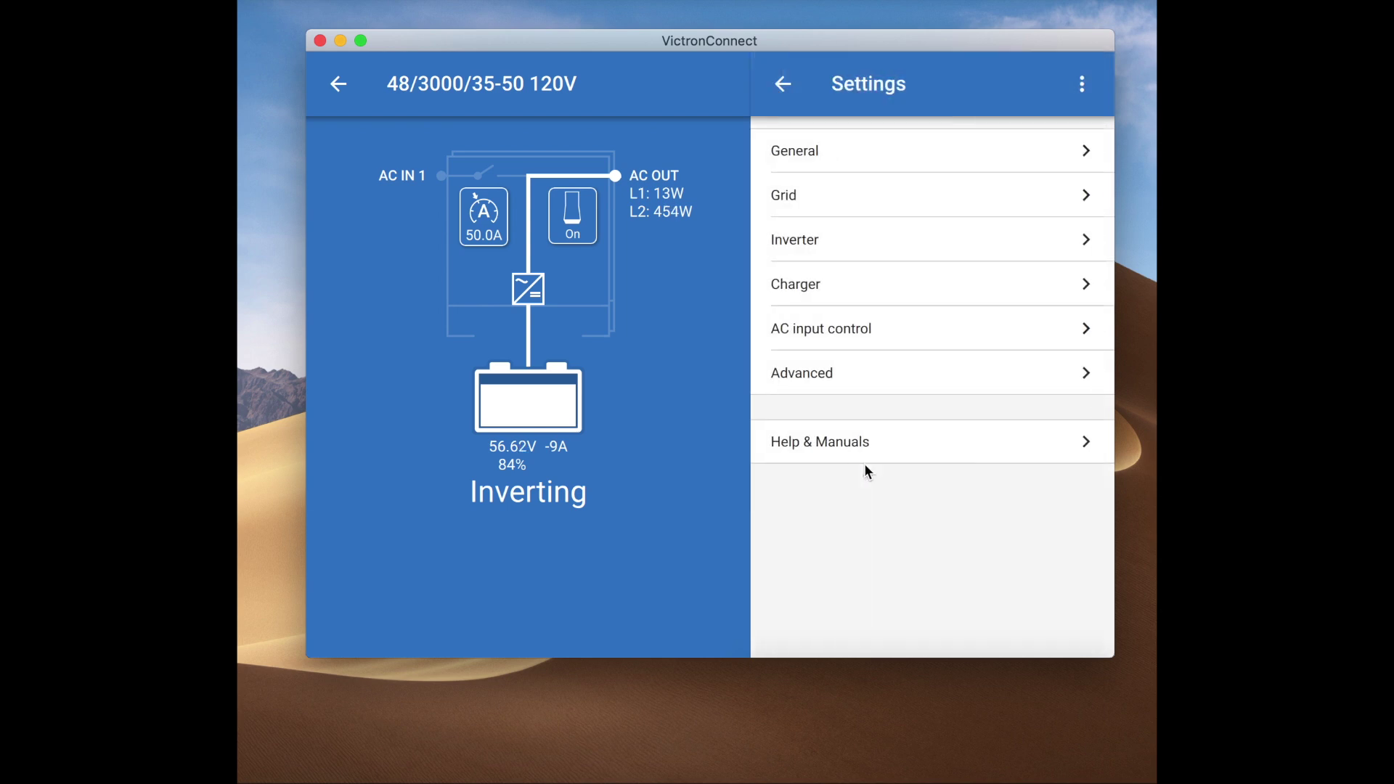
click(857, 198)
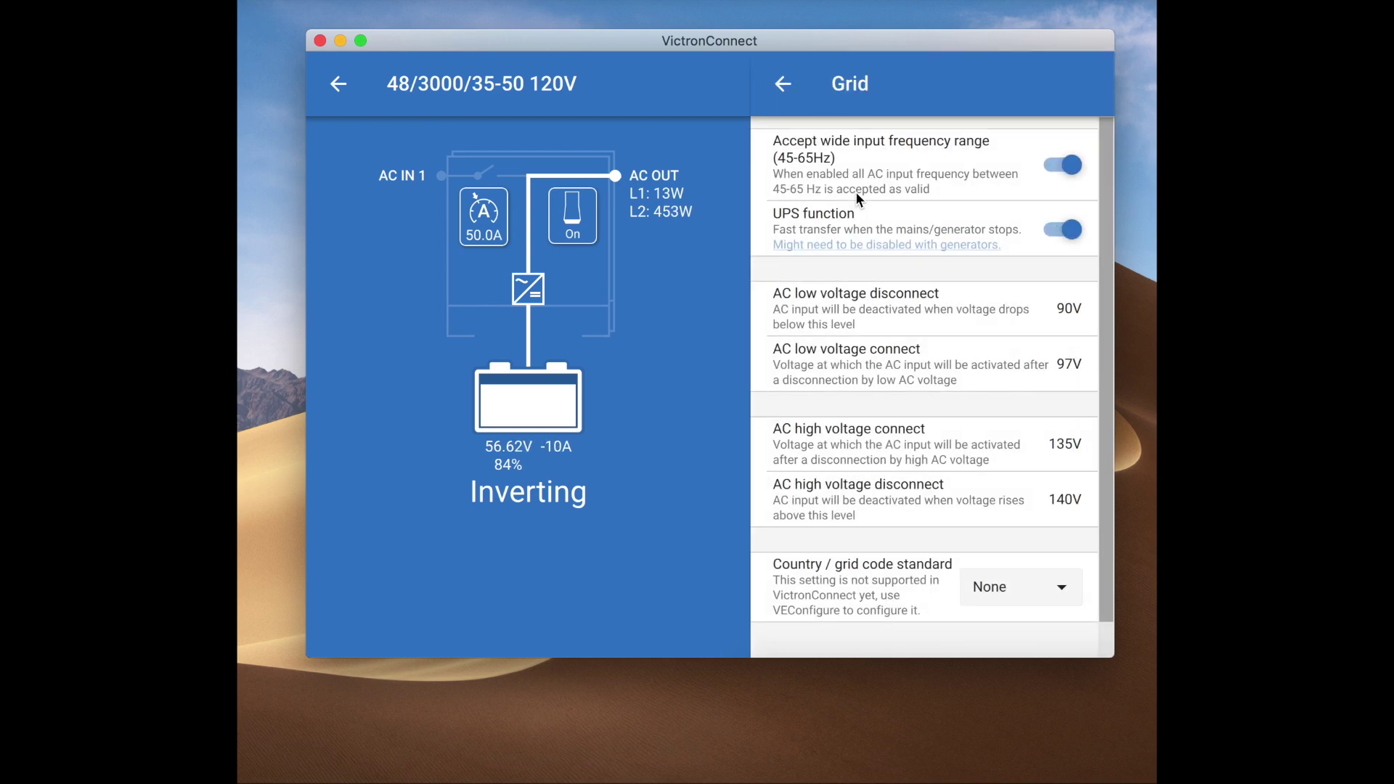
scroll(920, 459, down, 1)
scroll(920, 460, up, 1)
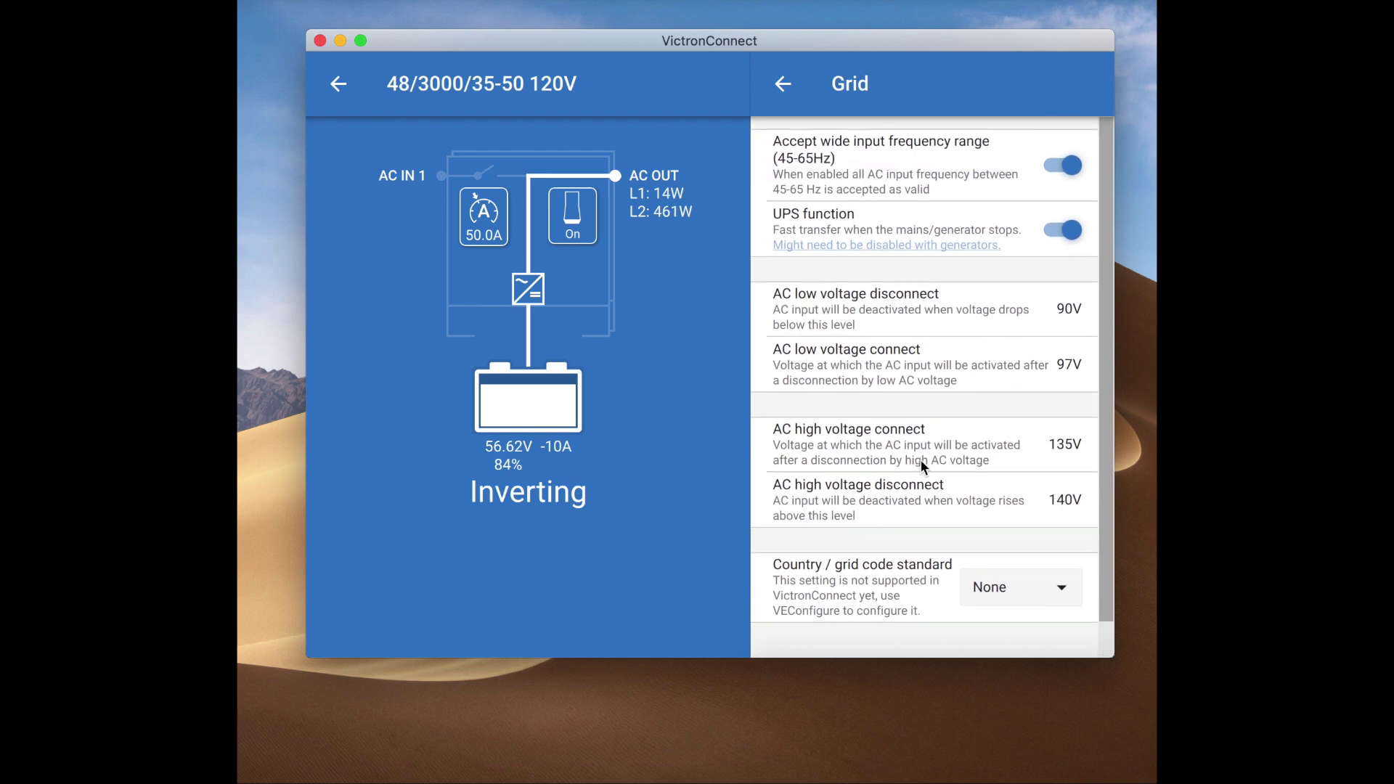
click(784, 86)
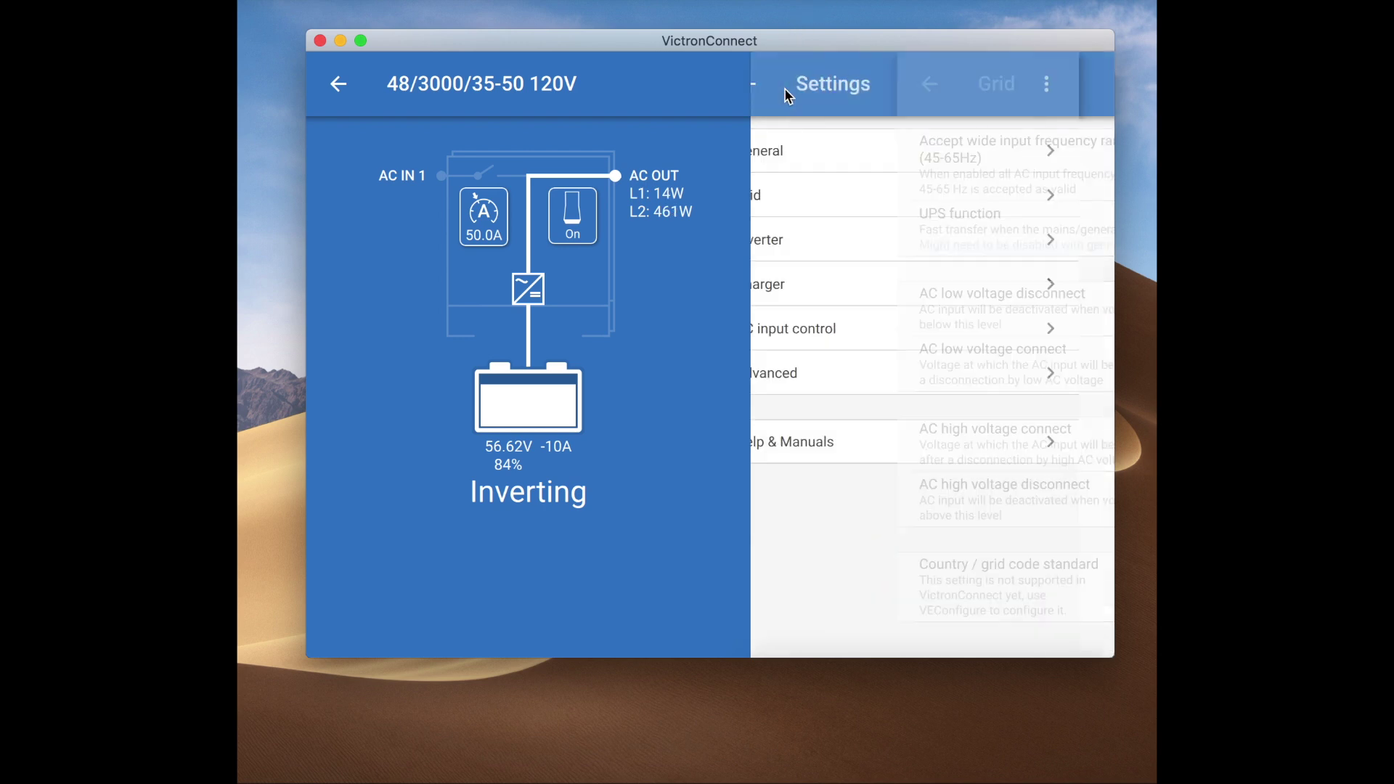
click(834, 240)
scroll(923, 400, down, 1)
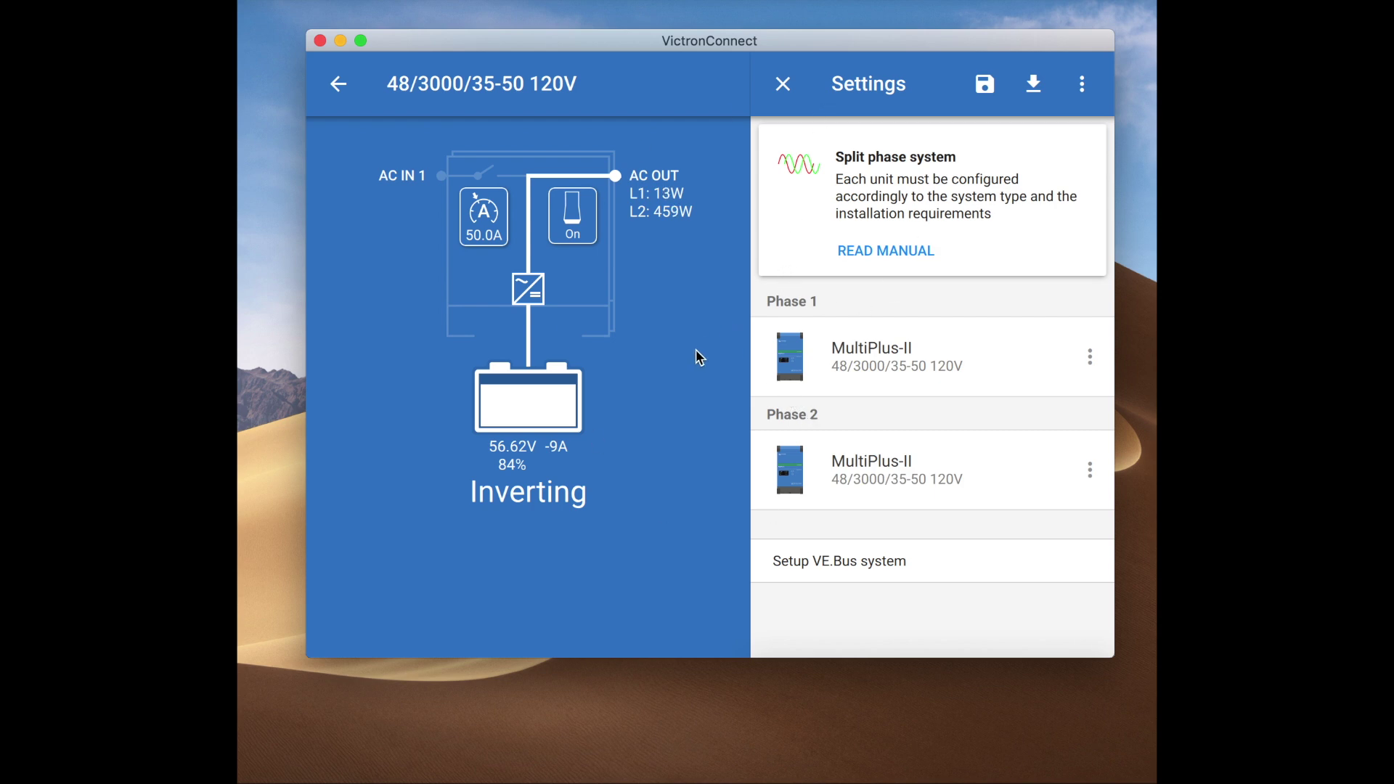
click(1082, 85)
click(979, 103)
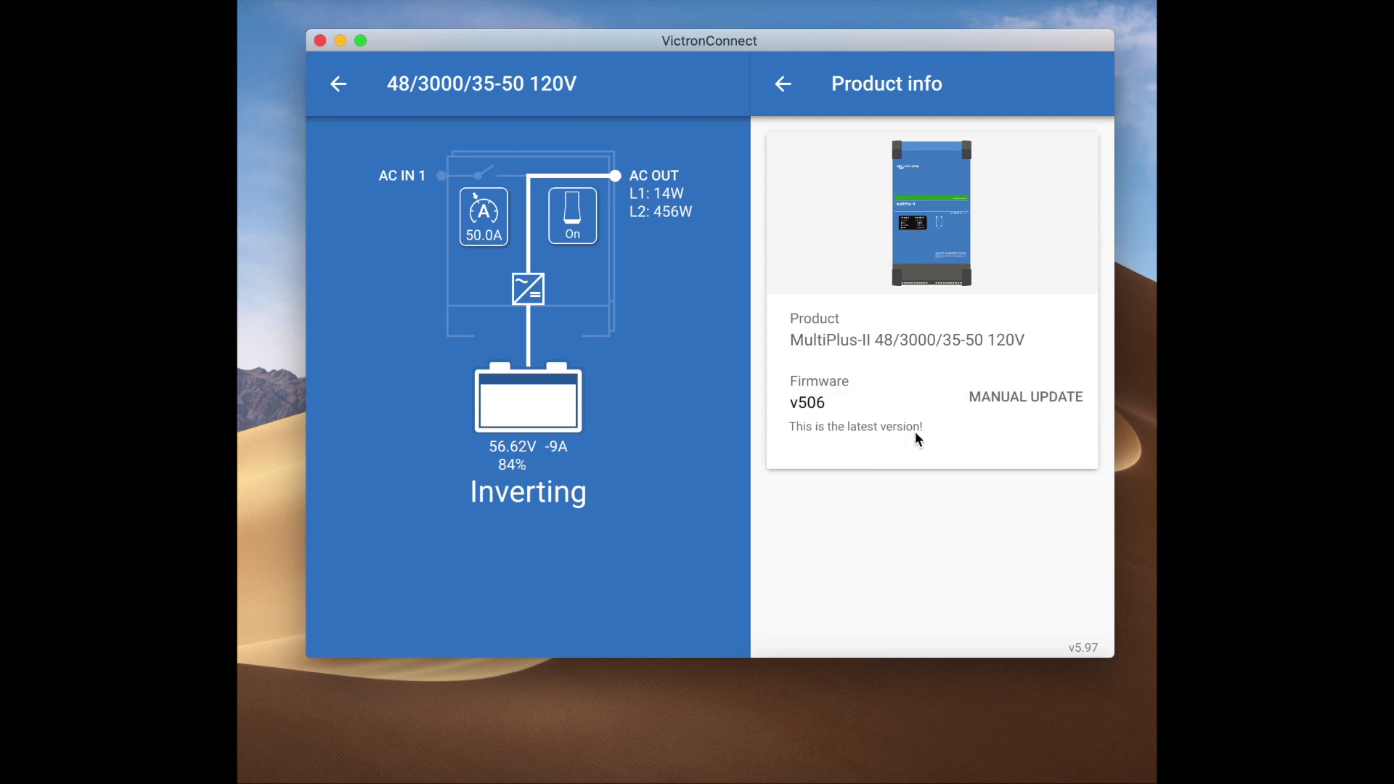
click(783, 83)
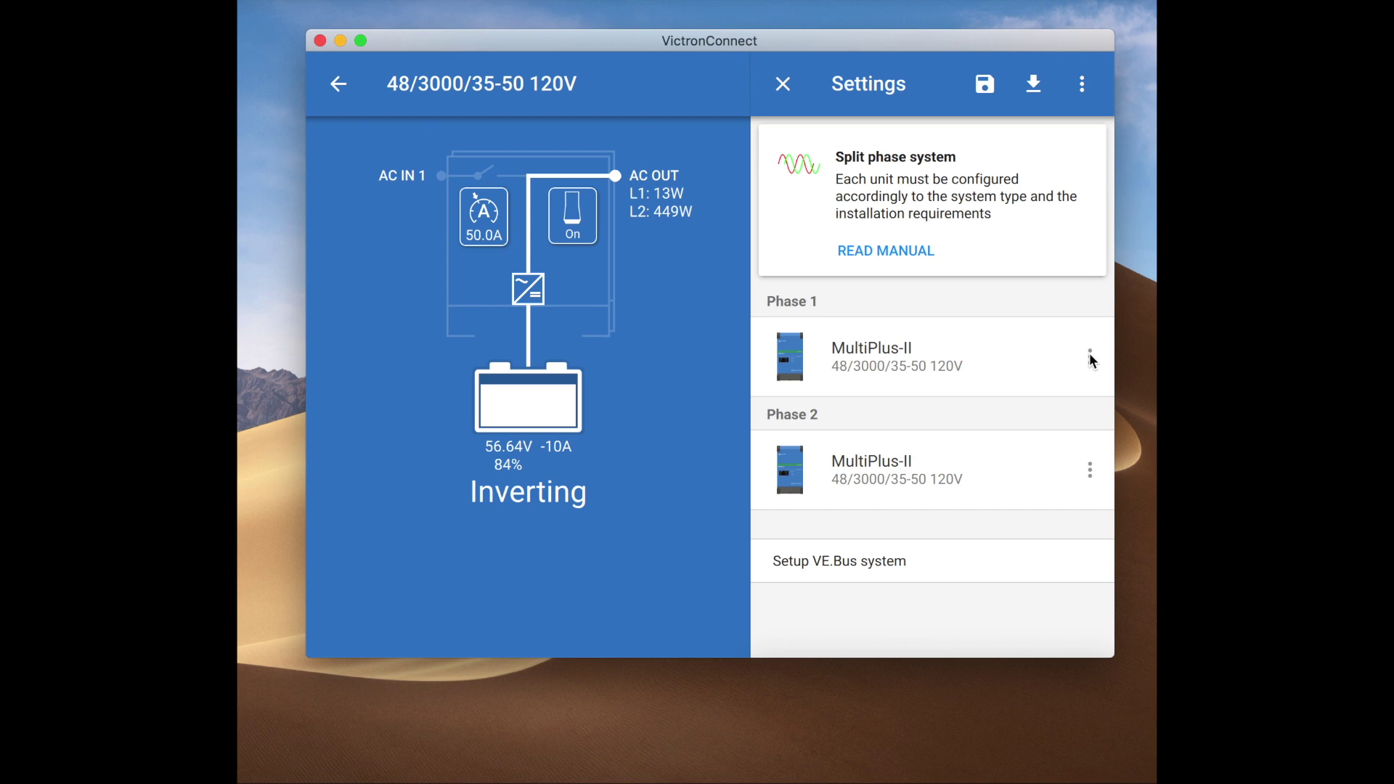
click(1090, 357)
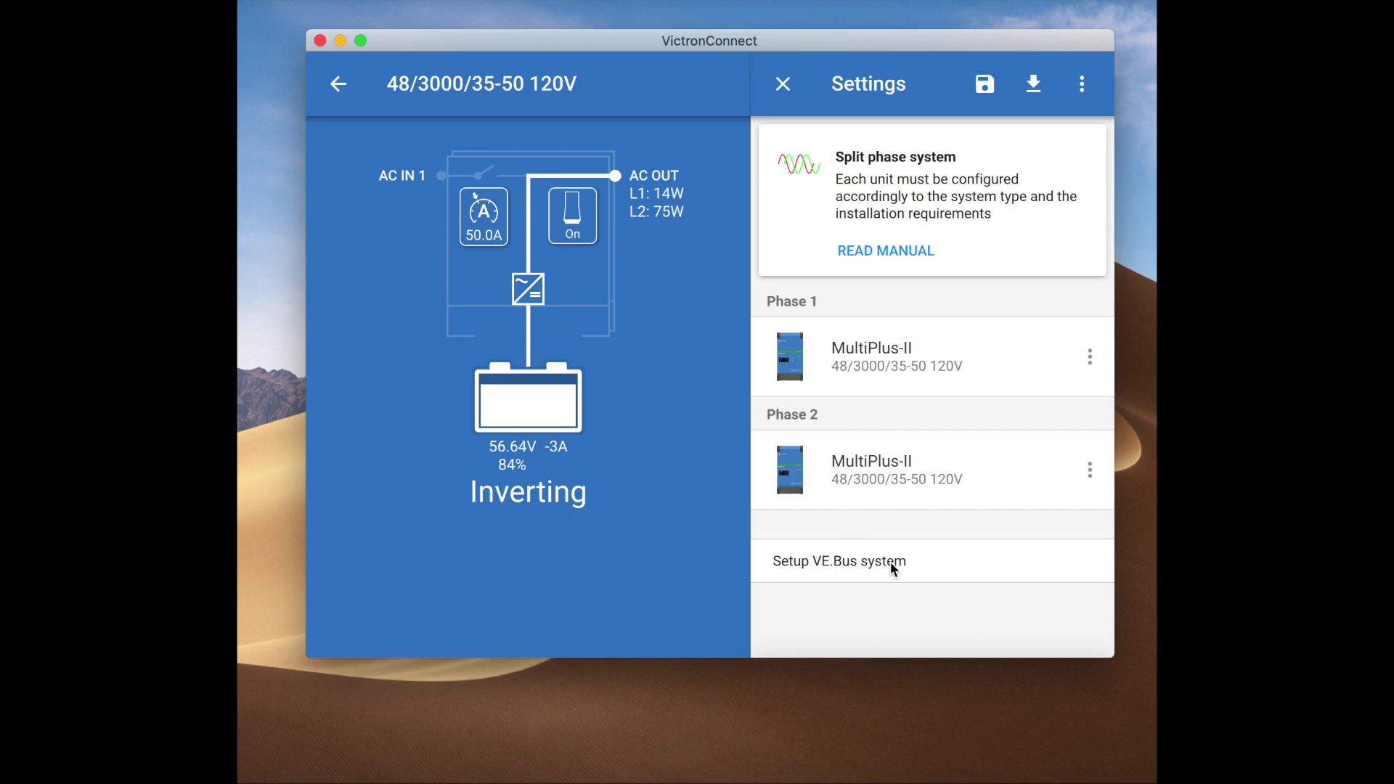
- Enter VE.Bus setup with the supplier password, advance two screens, then exit discarding changes
click(834, 559)
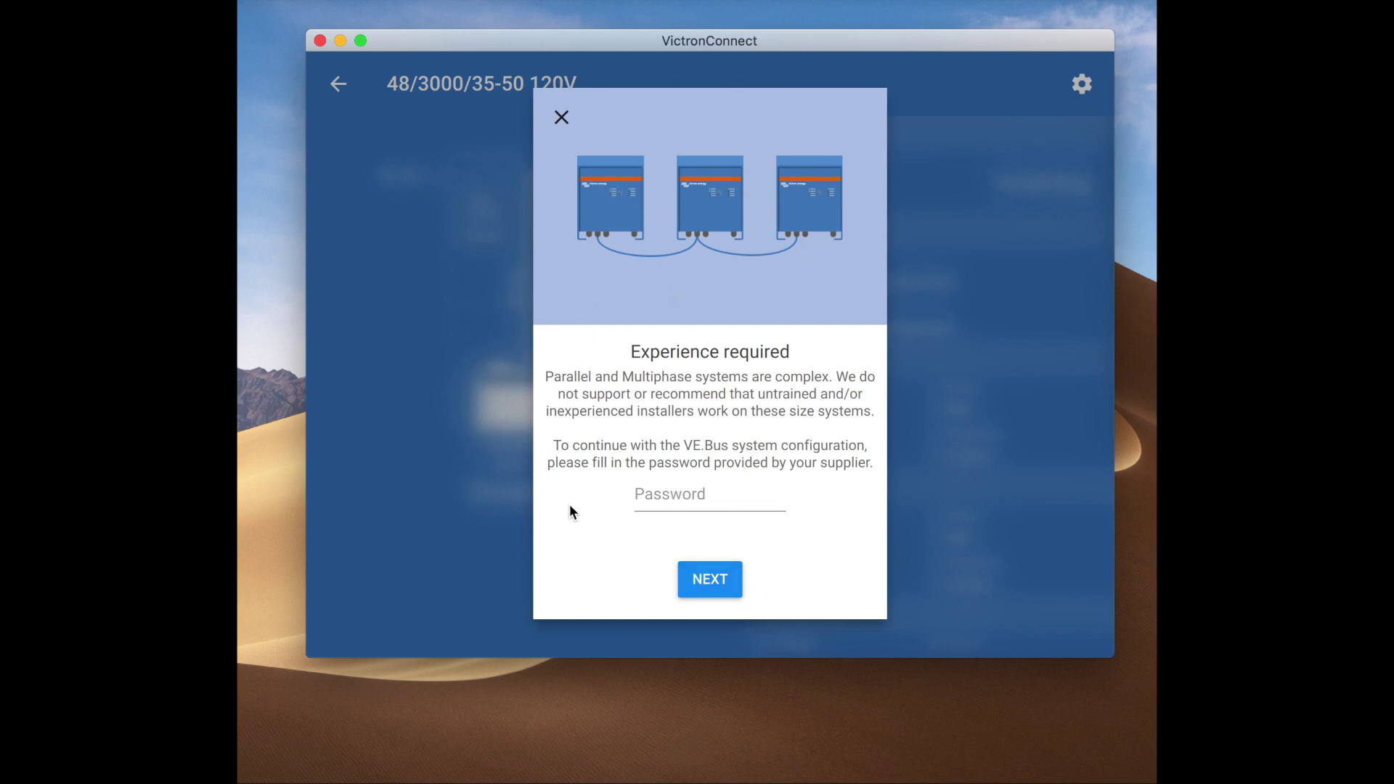
click(709, 503)
text(•••)
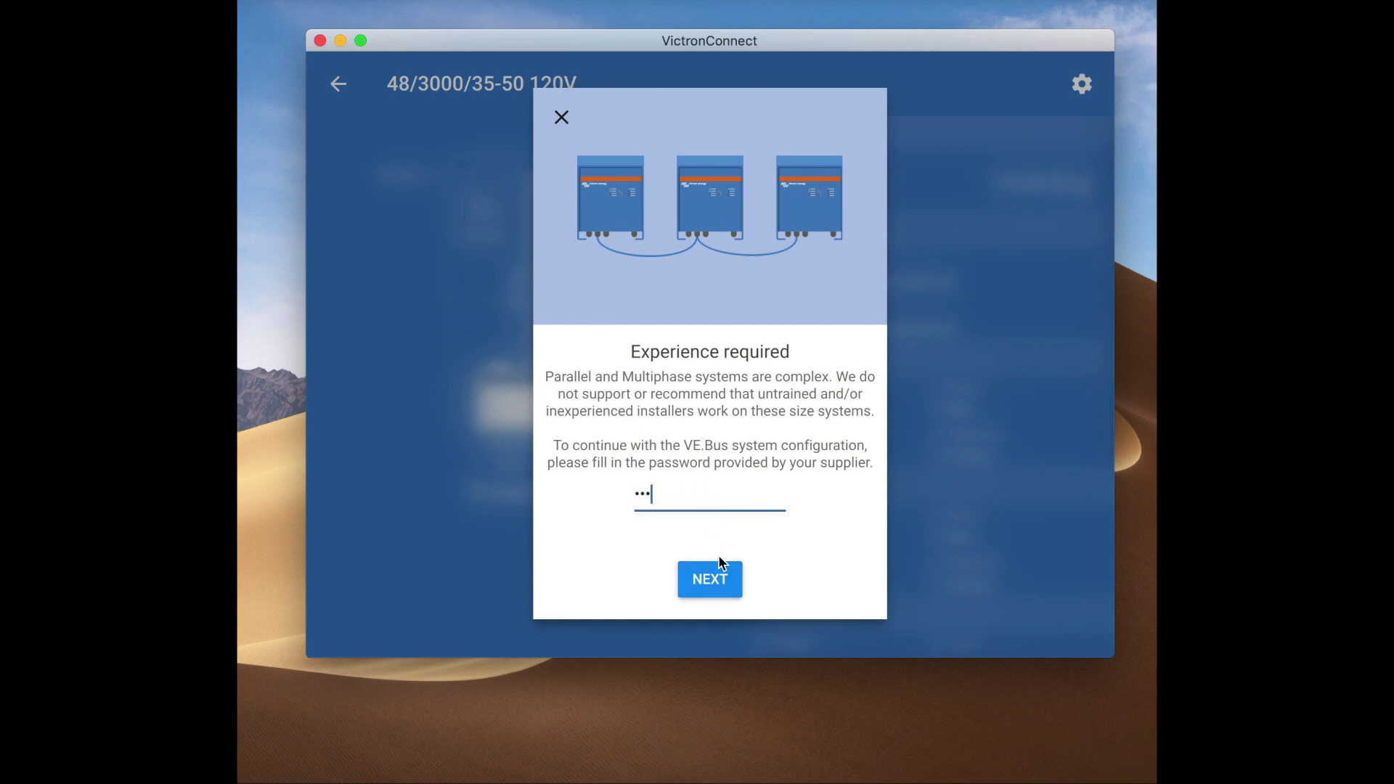
click(715, 578)
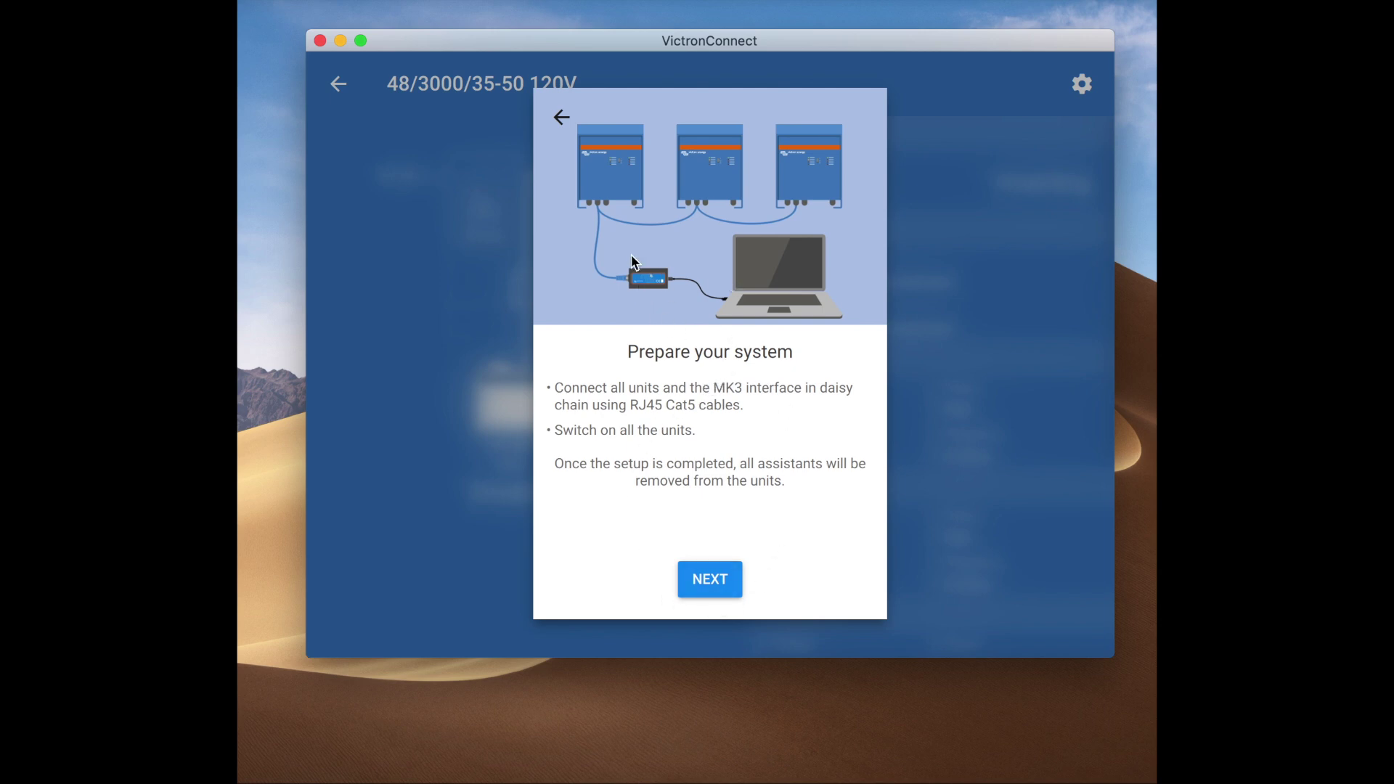
click(716, 587)
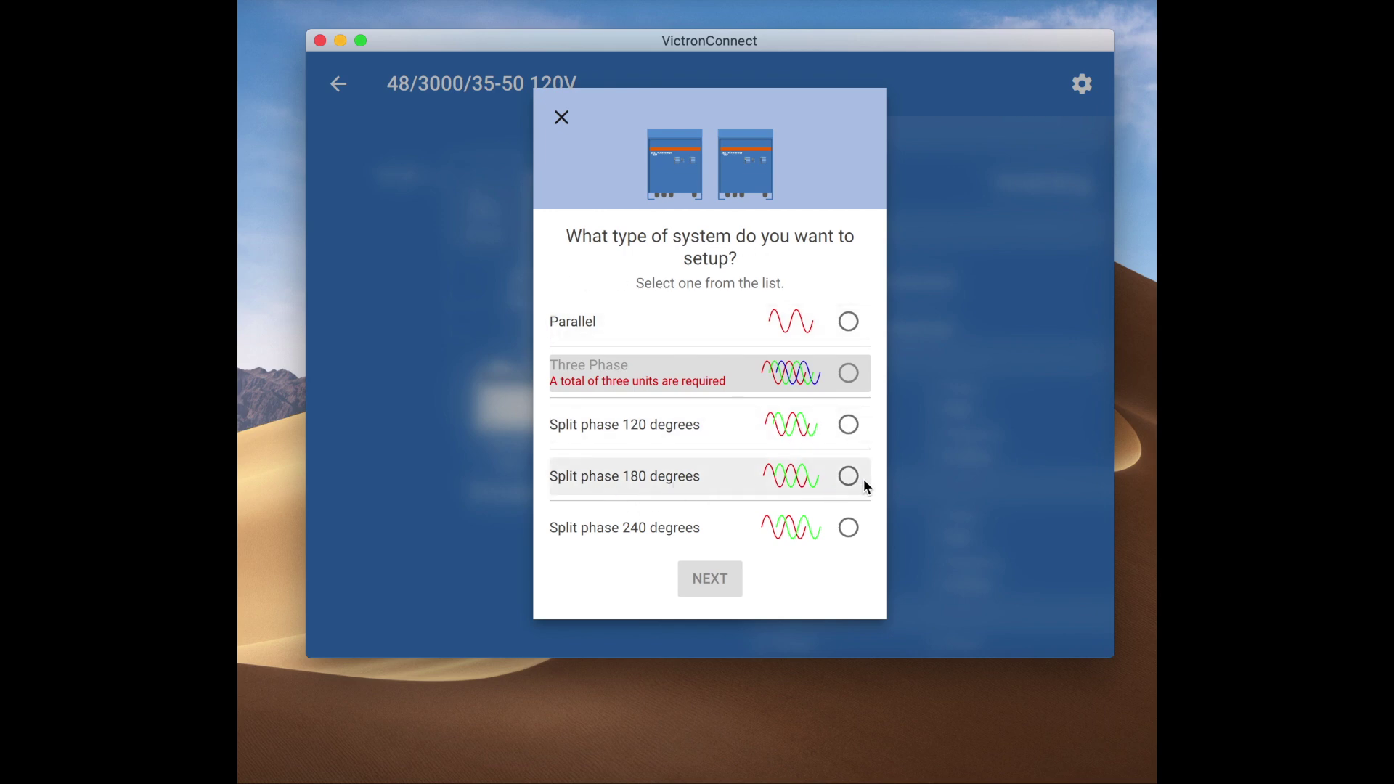
click(561, 118)
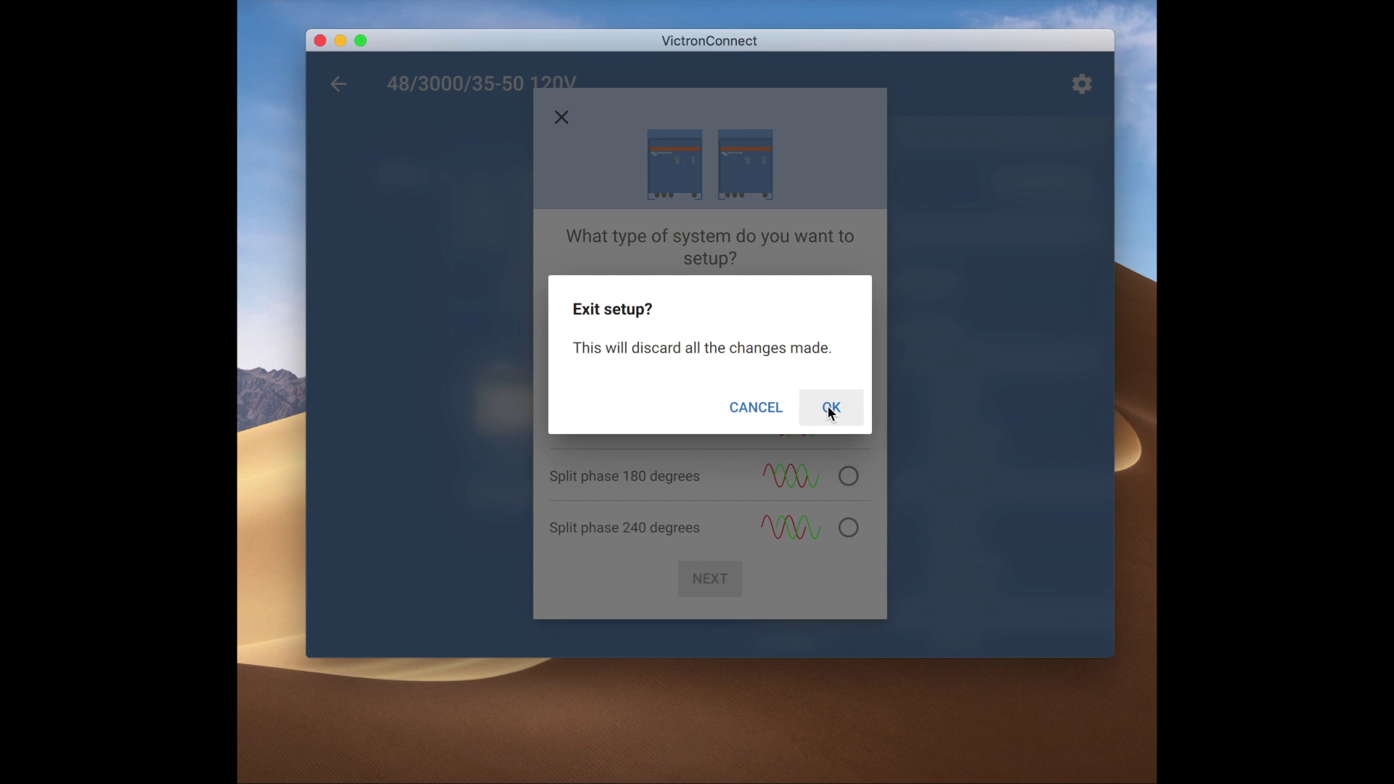
click(830, 409)
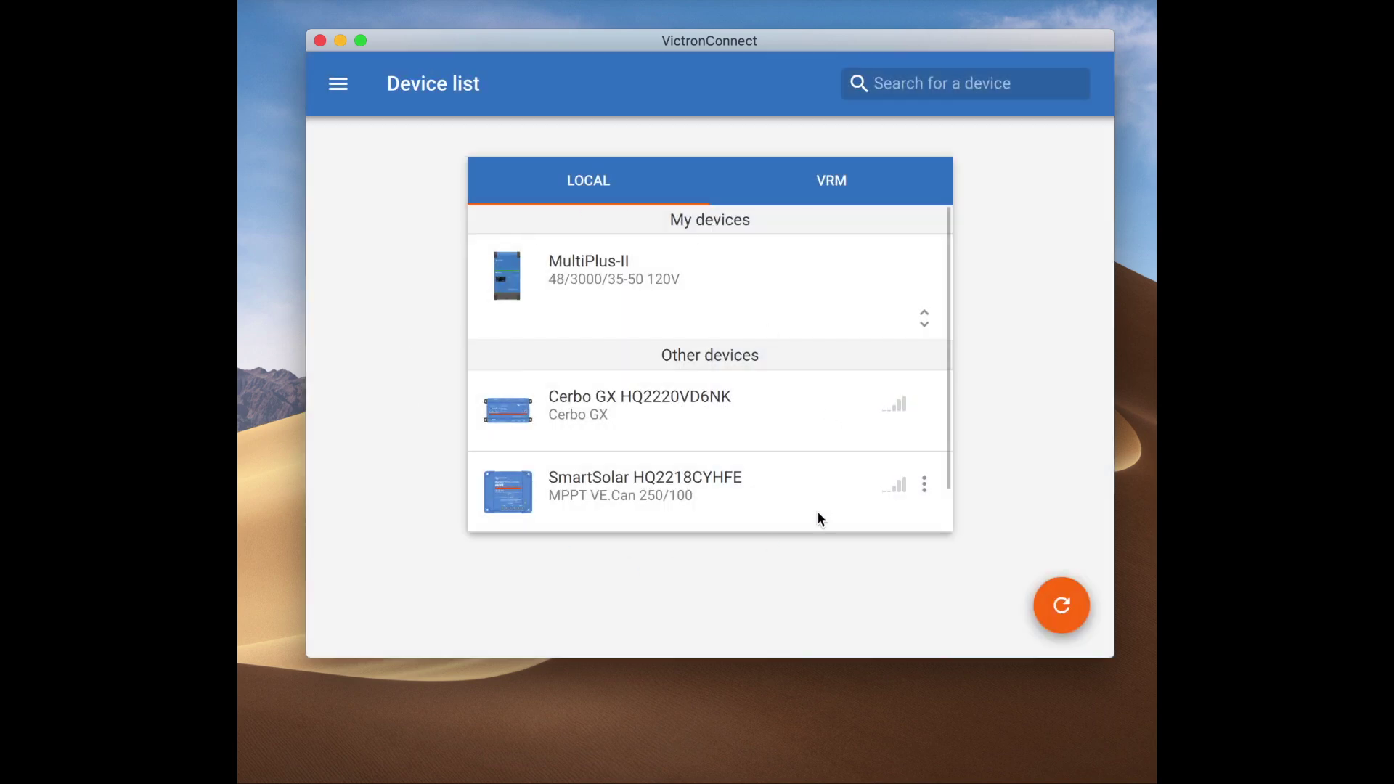